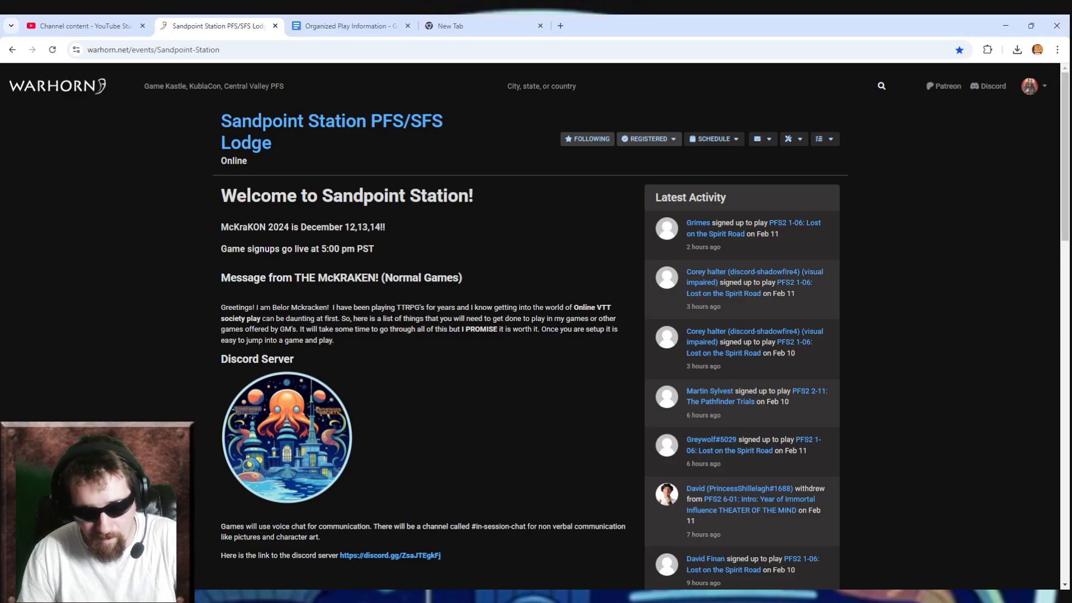
left_click(791, 144)
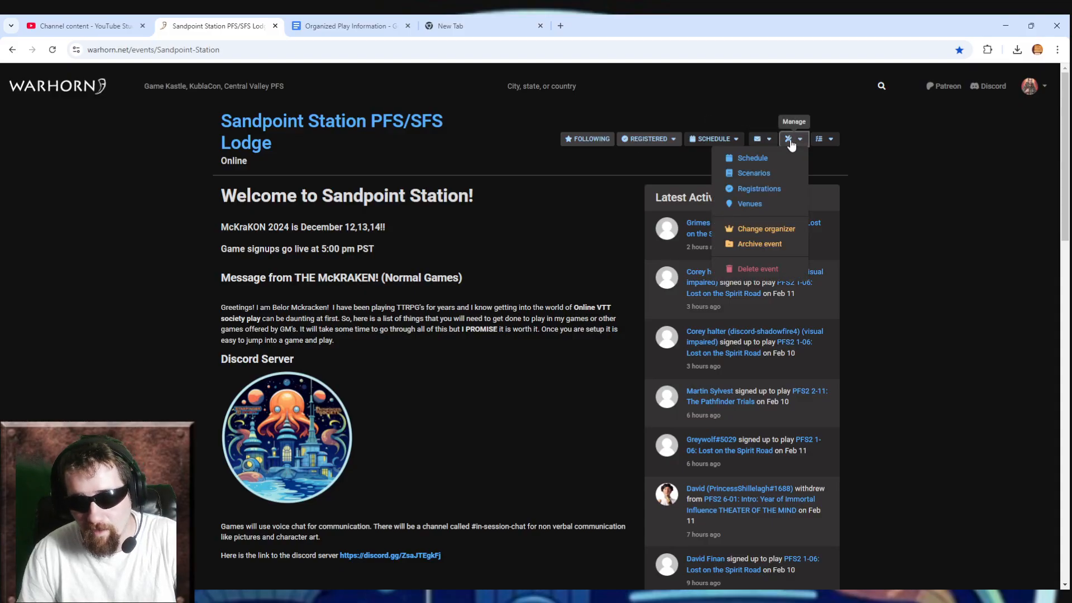
left_click(759, 114)
left_click(788, 143)
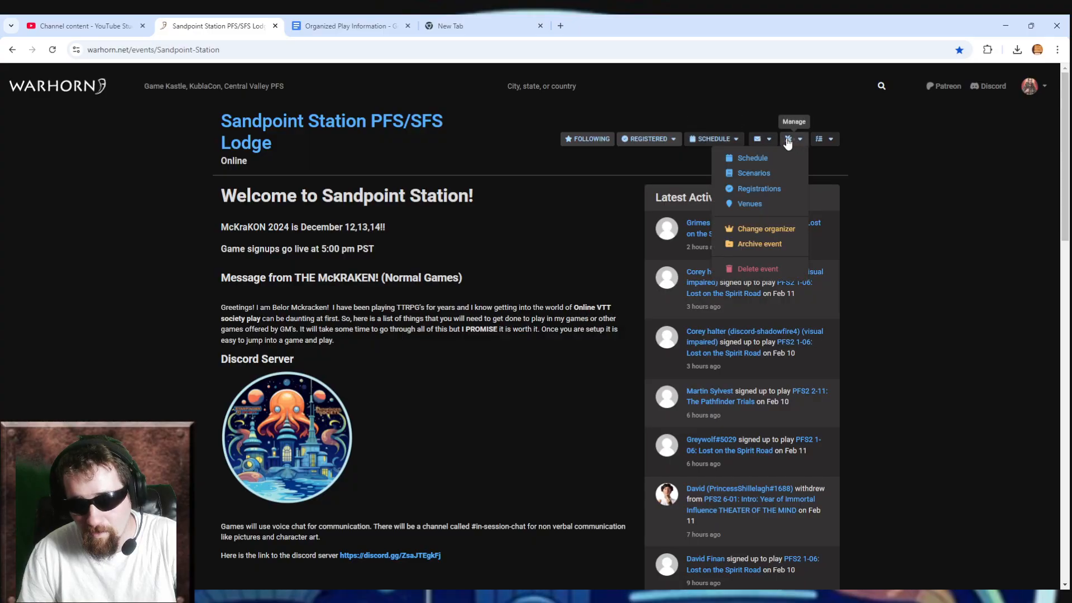
left_click(760, 139)
left_click(737, 139)
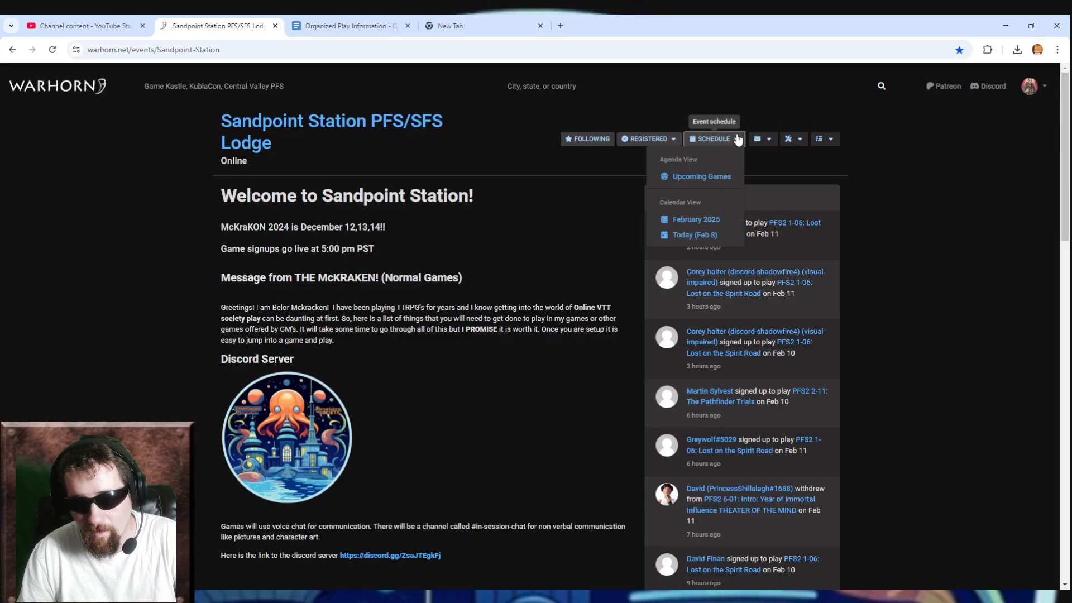
left_click(773, 100)
Open the event's schedule management page and look over the existing slots
left_click(788, 139)
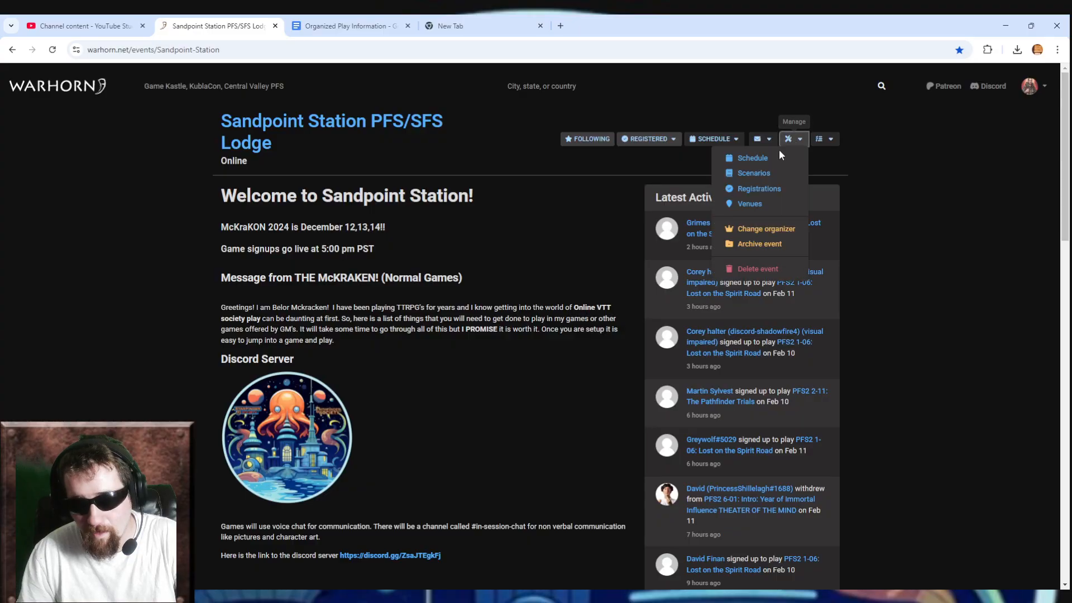
left_click(768, 161)
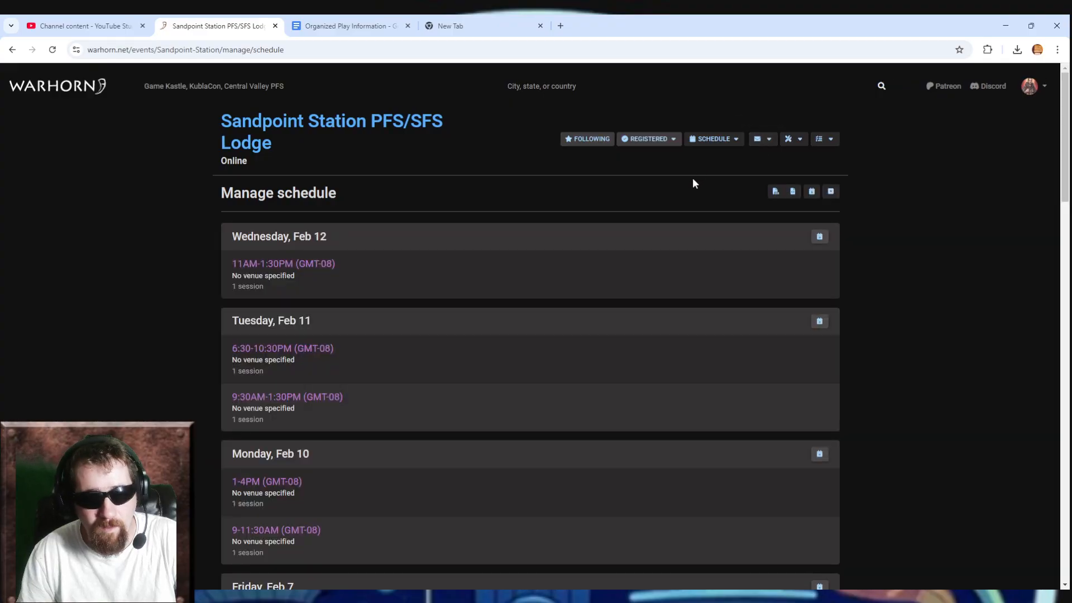
scroll(566, 377, "down", 7)
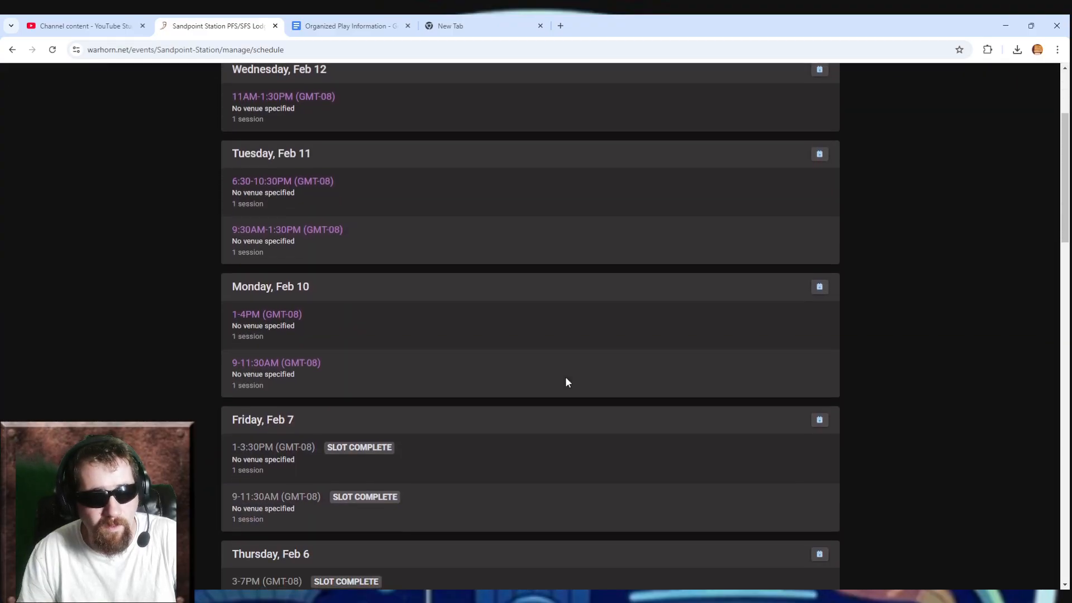
scroll(569, 385, "up", 8)
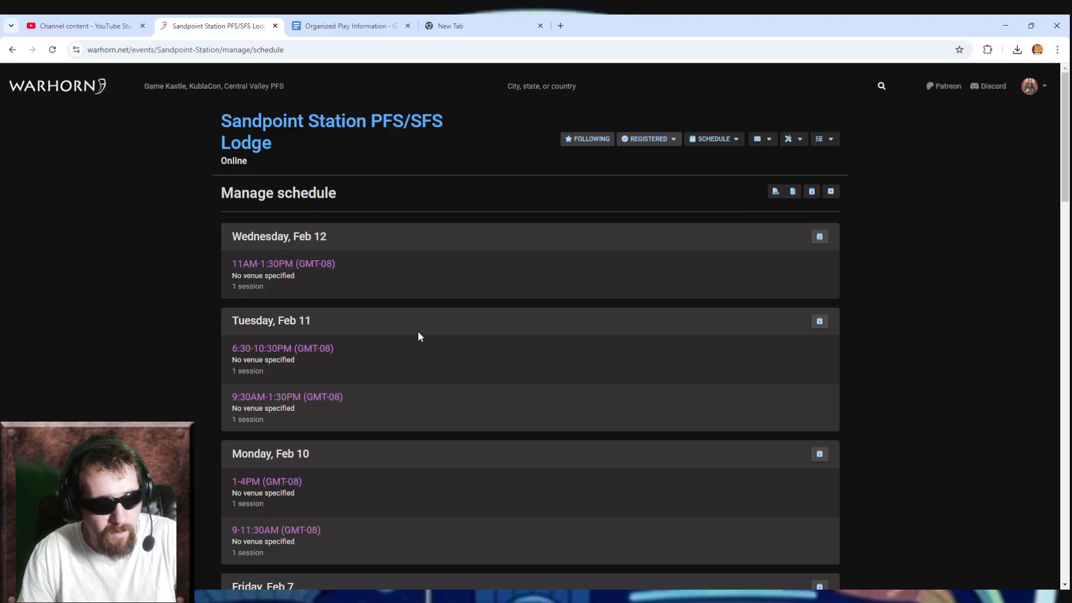
Start a new schedule slot, try Discord as its venue, and reset the venue to unselected
left_click(811, 192)
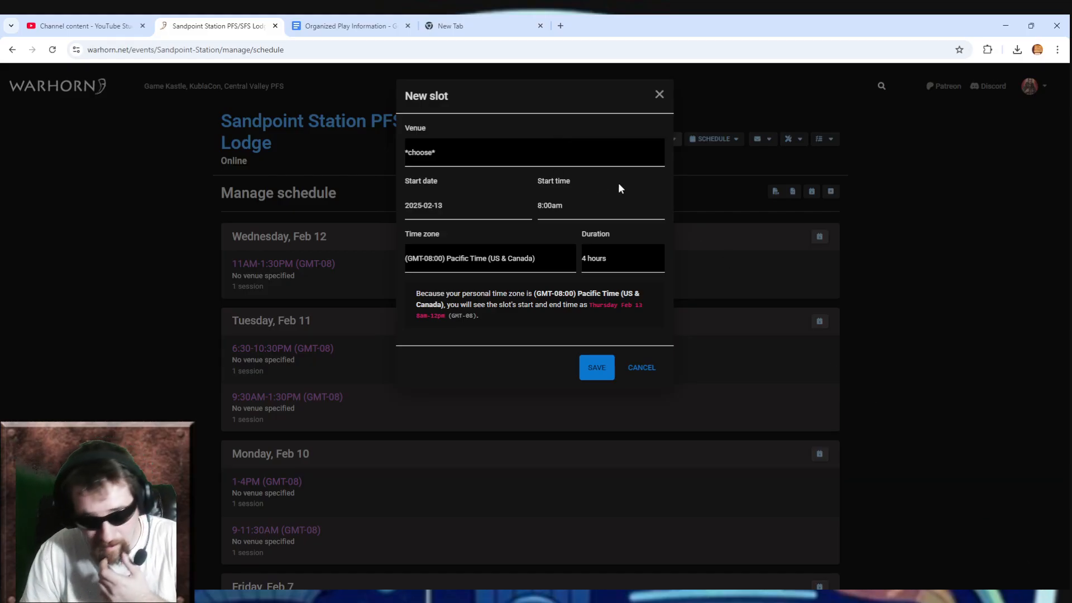
left_click(525, 153)
left_click(479, 182)
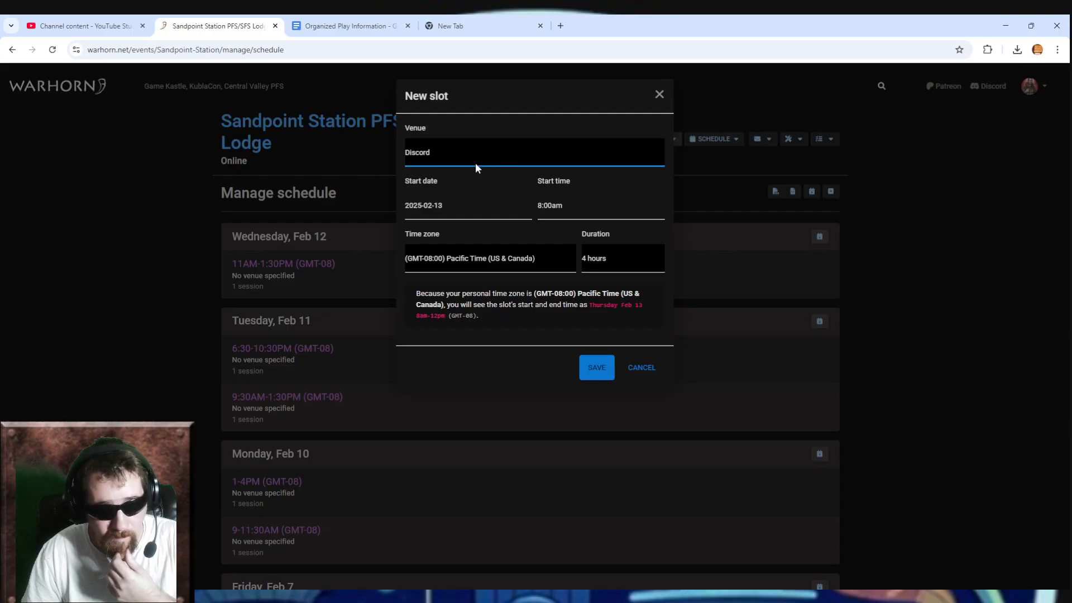
left_click(475, 163)
left_click(453, 169)
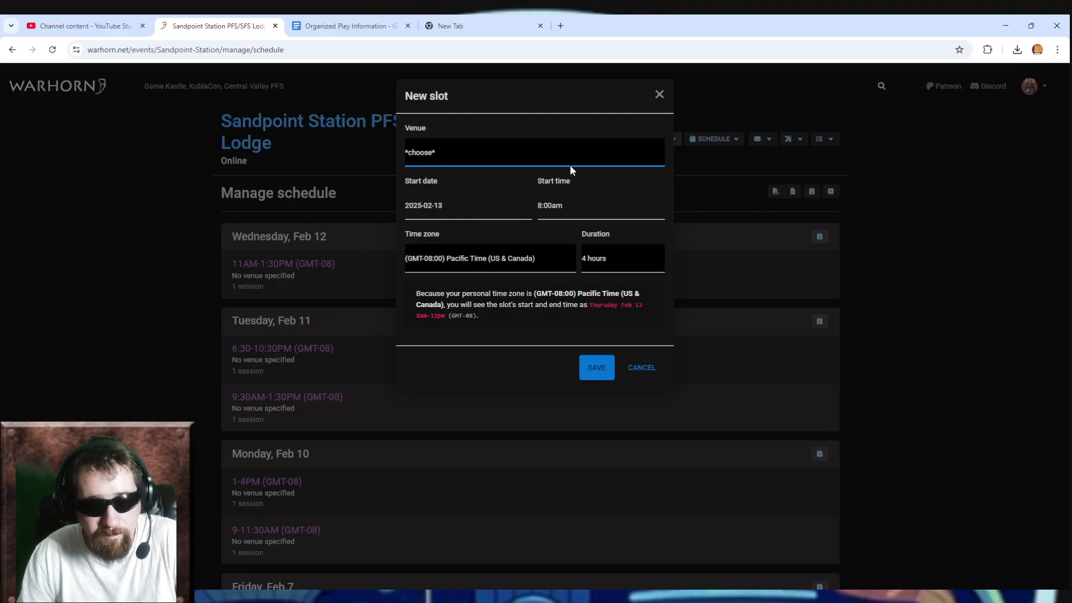
Check the new slot's start time and time zone, and set its duration to 2 hours
left_click(569, 200)
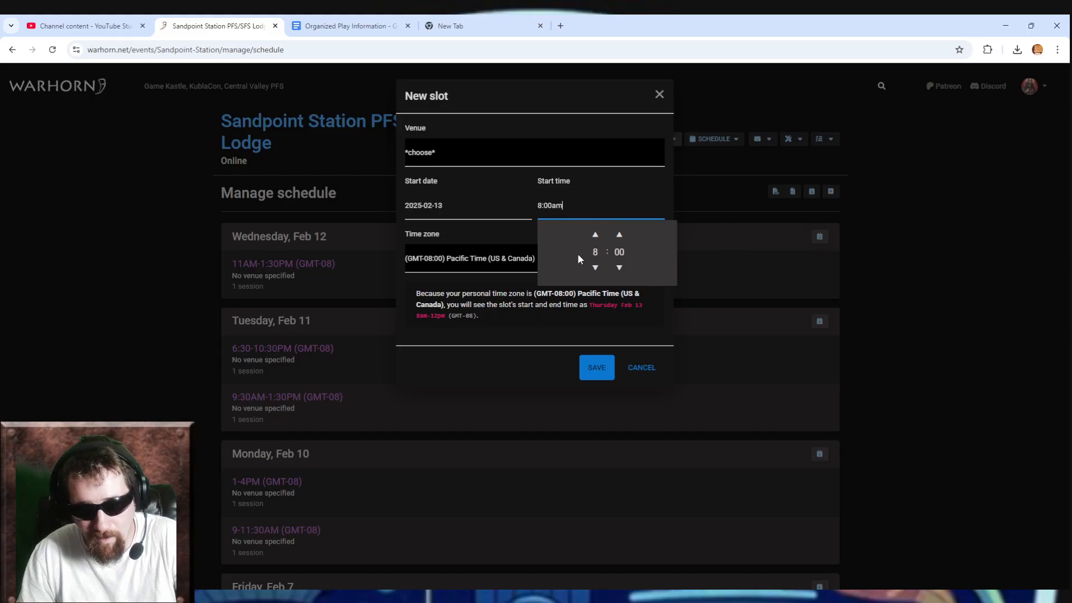
left_click(503, 259)
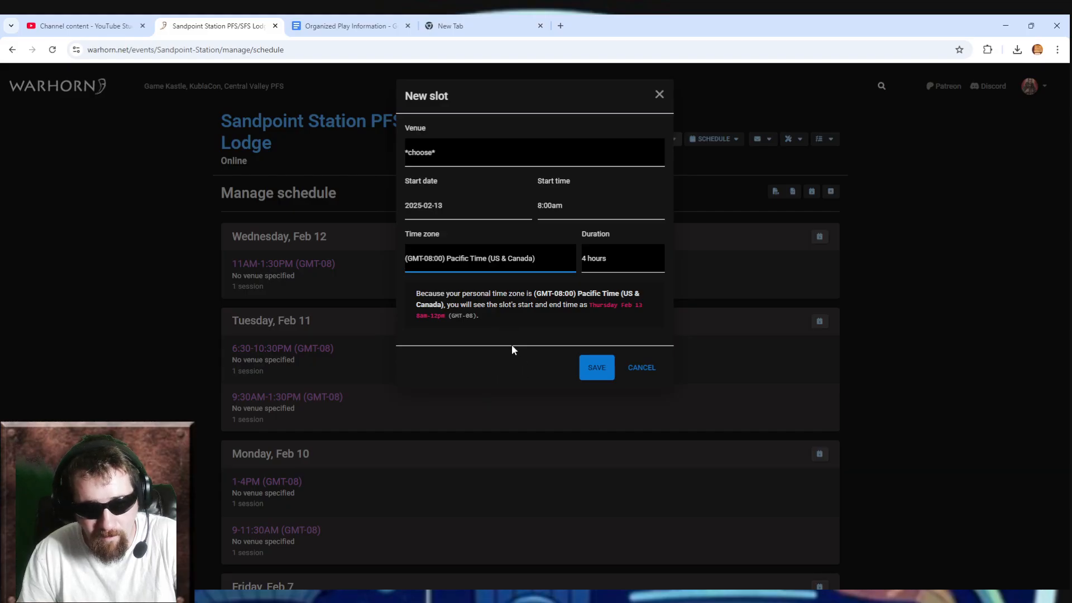
left_click(619, 263)
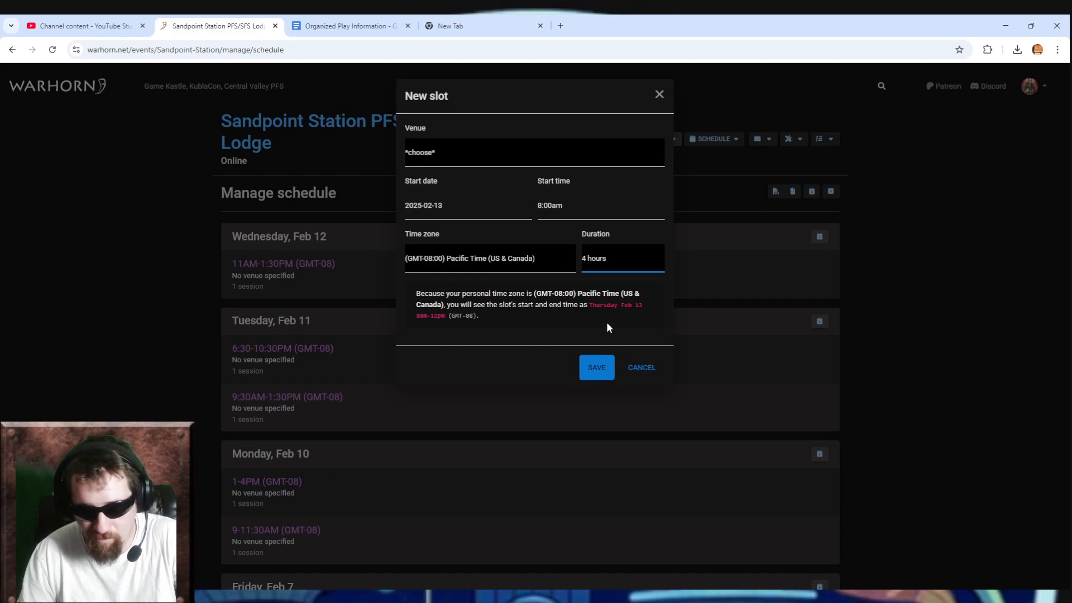
key("2")
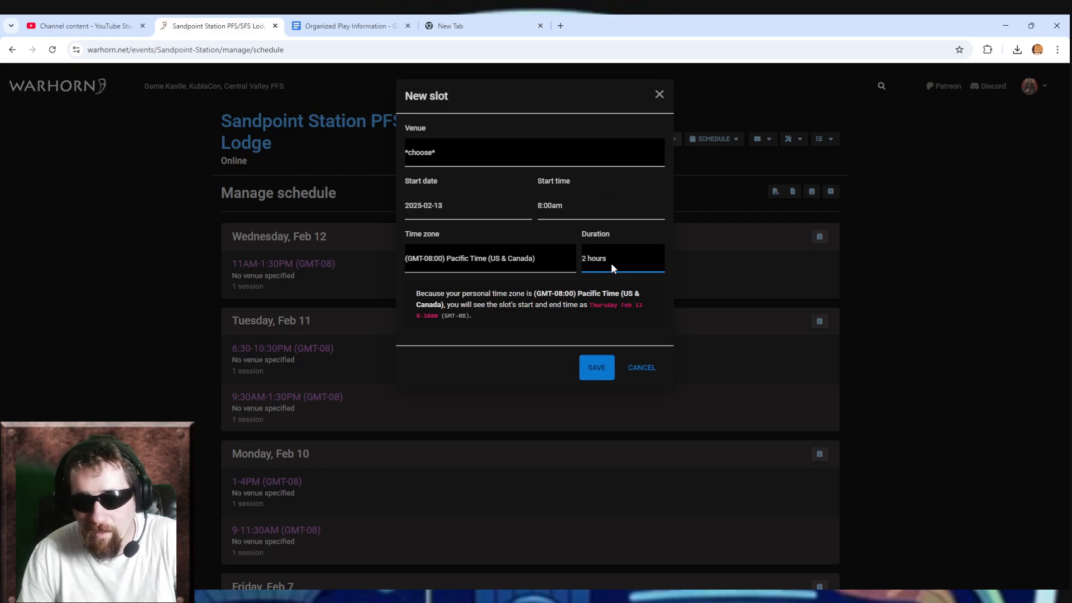
Set the Thursday, Feb 13 slot's start time to 7:00pm and save the slot
left_click(556, 205)
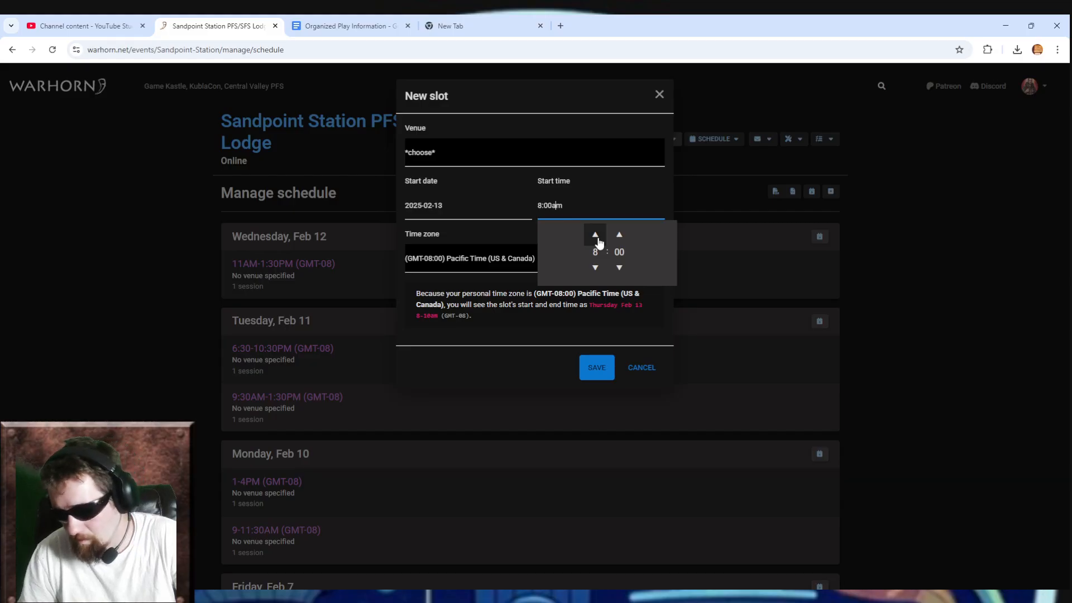
left_click(596, 234)
left_click(595, 235)
left_click(595, 235)
left_click(595, 234)
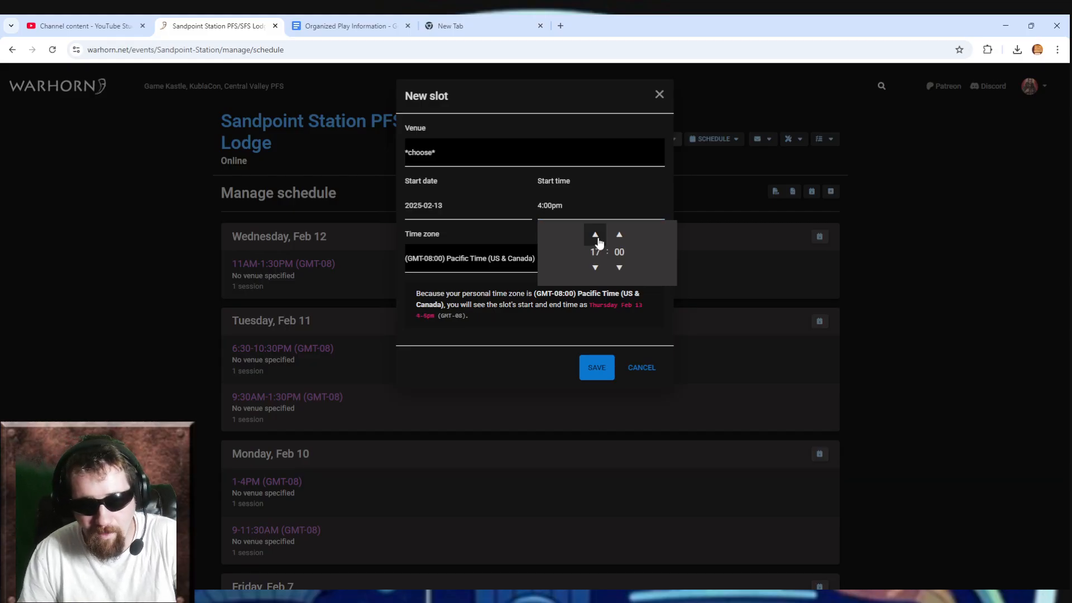
left_click(595, 235)
left_click(595, 235)
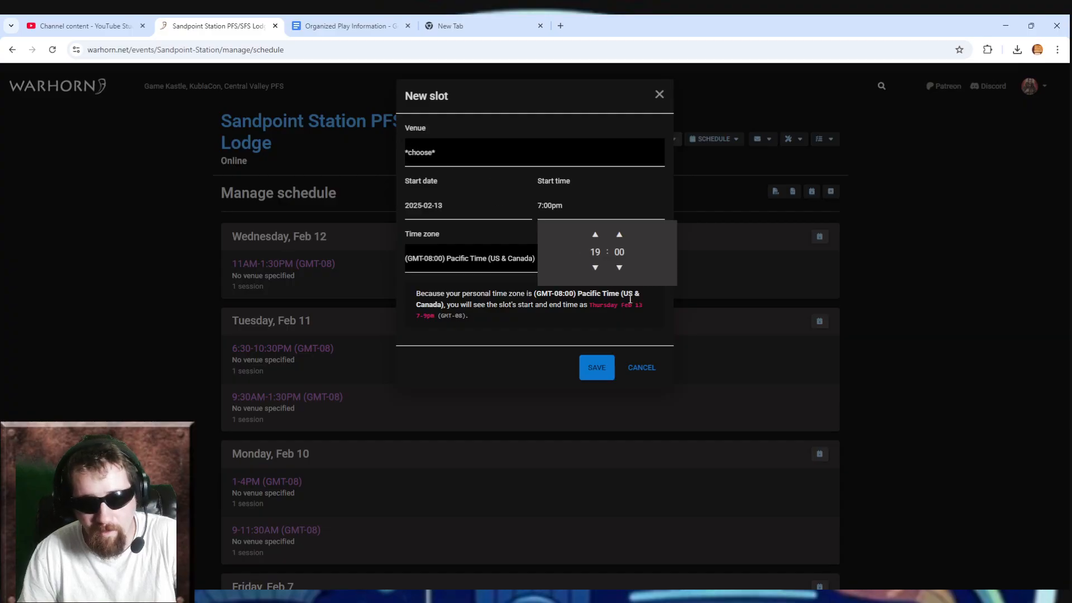
left_click(537, 335)
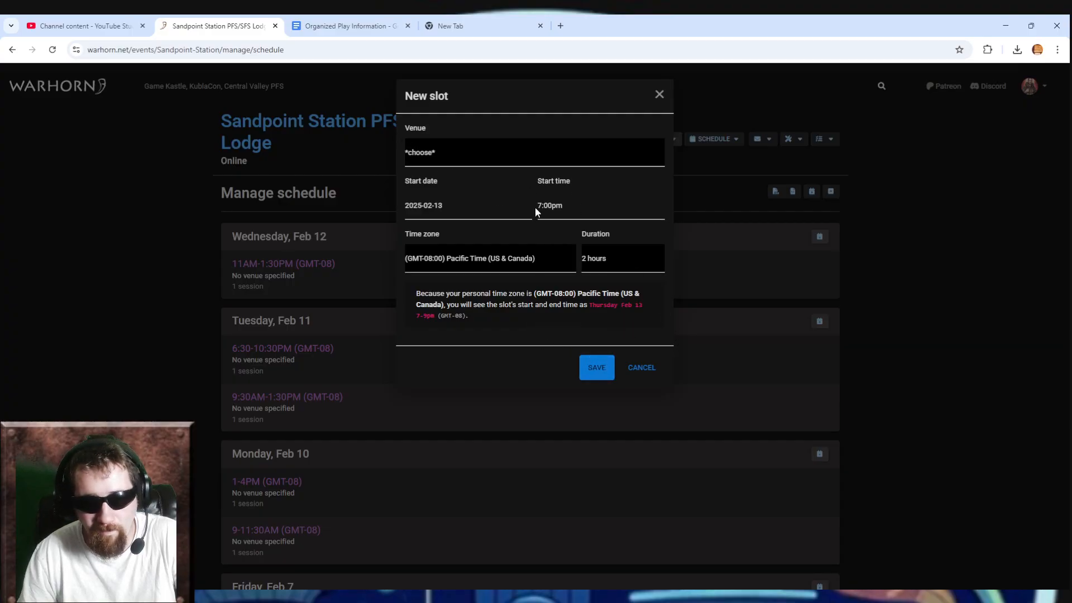
left_click(601, 373)
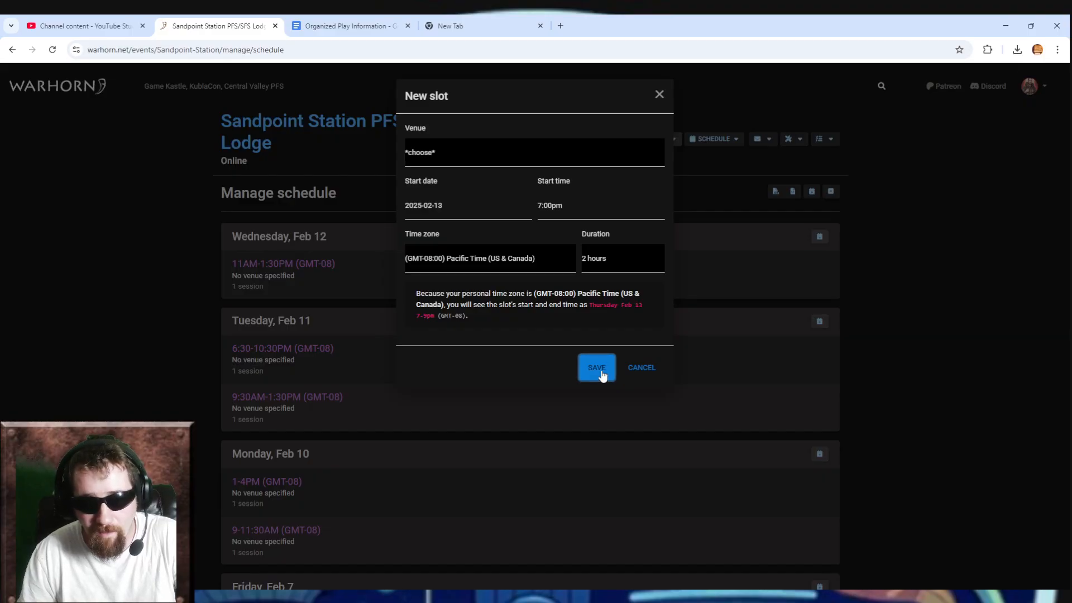
left_click(599, 369)
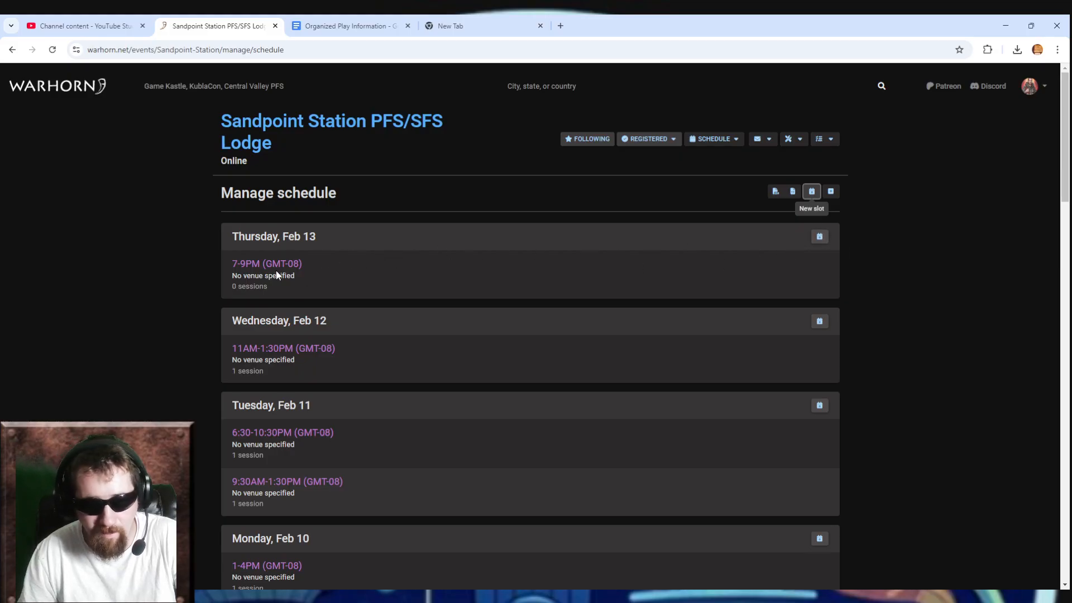
Start another new slot dated 2025-02-08 with a duration of 2 hours
left_click(812, 193)
left_click(555, 206)
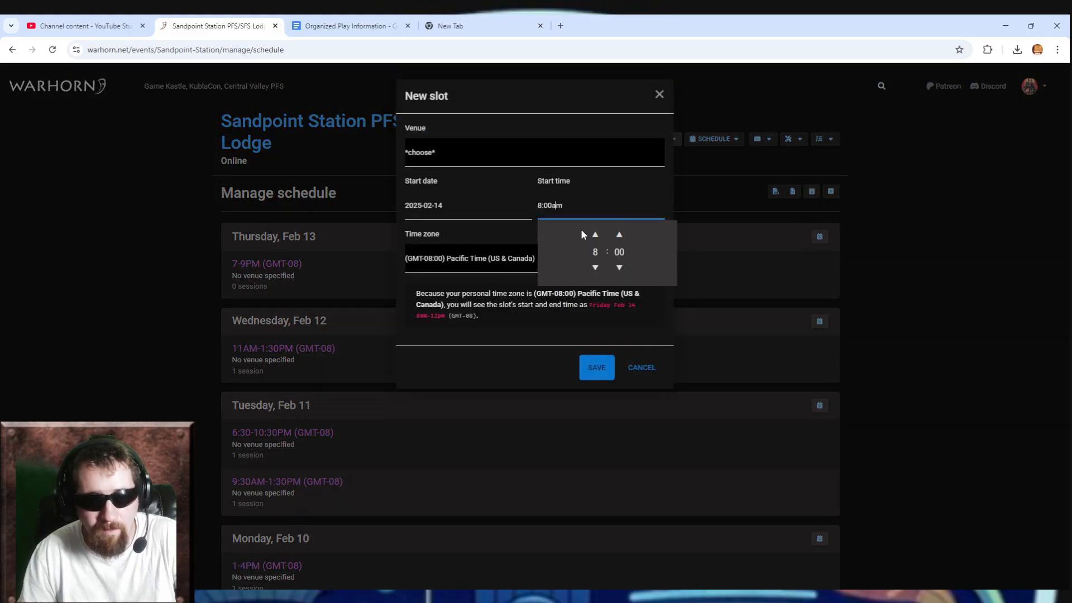
left_click(447, 208)
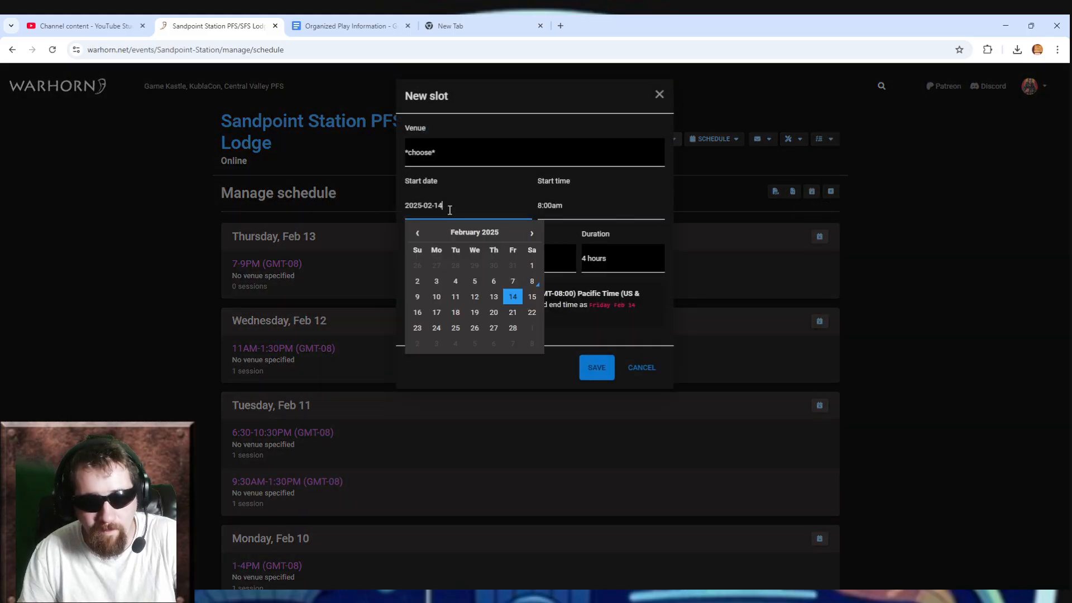
left_click(533, 282)
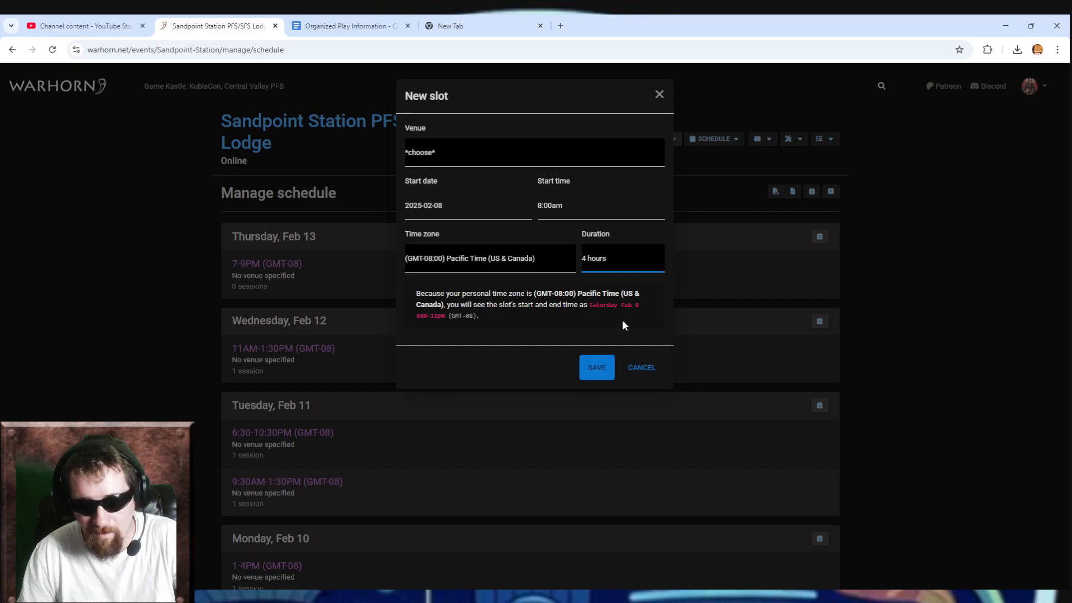
key("2")
Set the Saturday, Feb 8 slot's start time to 7:00pm and save the slot
left_click(562, 204)
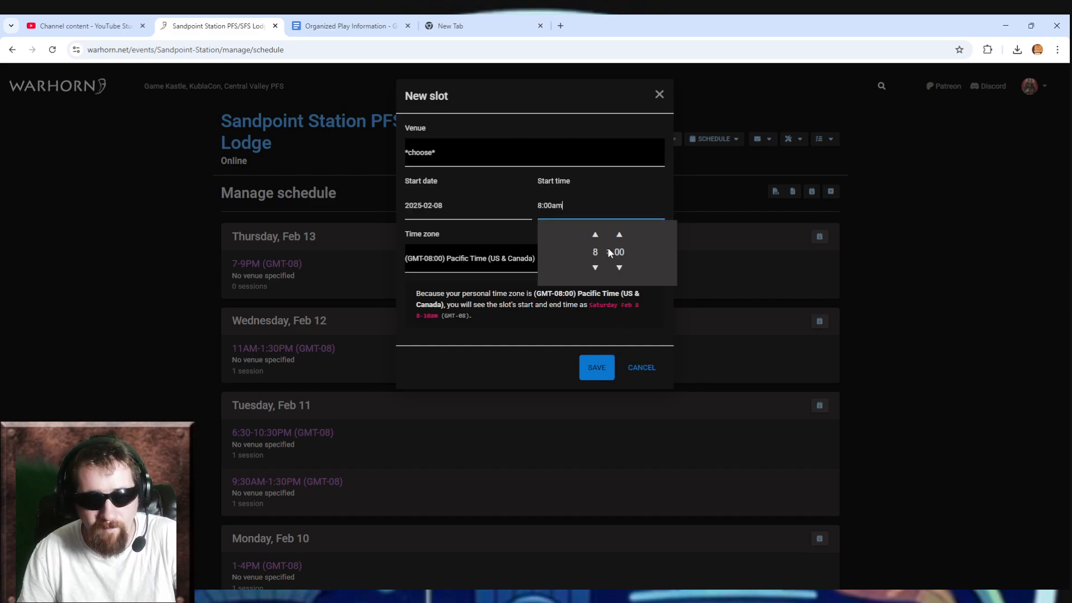
left_click(595, 268)
left_click(594, 268)
left_click(594, 268)
left_click(595, 268)
left_click(595, 268)
left_click(595, 268)
left_click(595, 268)
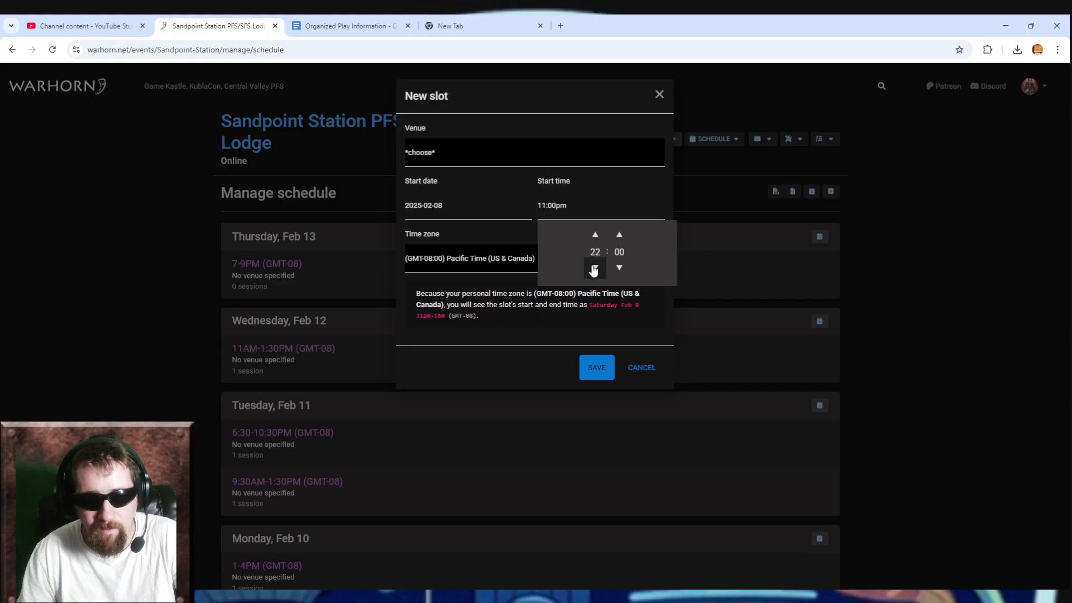
left_click(595, 268)
left_click(595, 268)
left_click(594, 268)
left_click(504, 334)
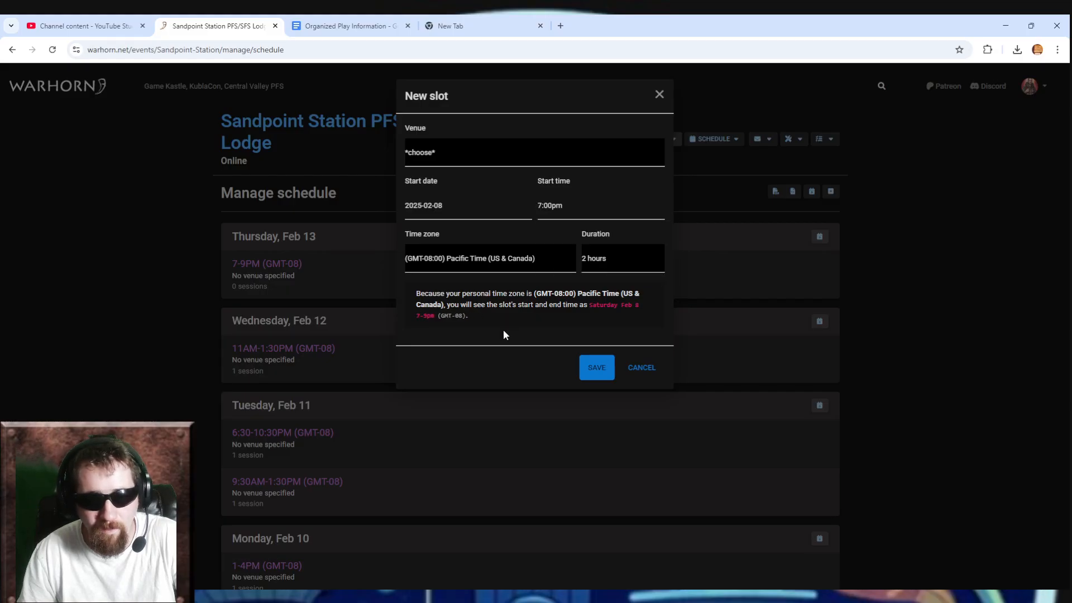
left_click(592, 363)
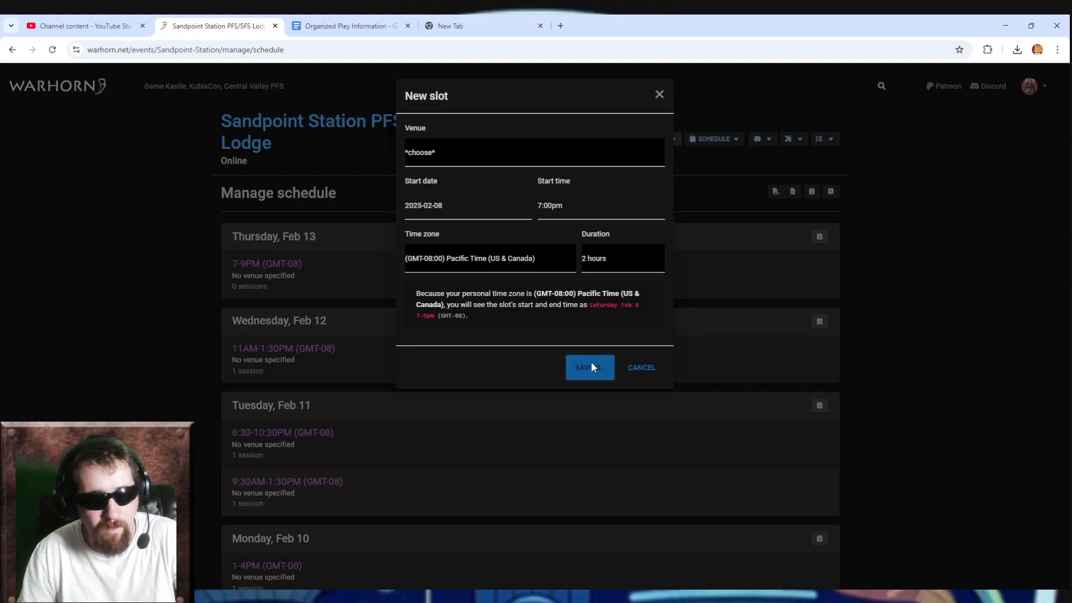
Open the Saturday, Feb 8 7-9PM slot and start a new session in it
scroll(508, 345, "down", 7)
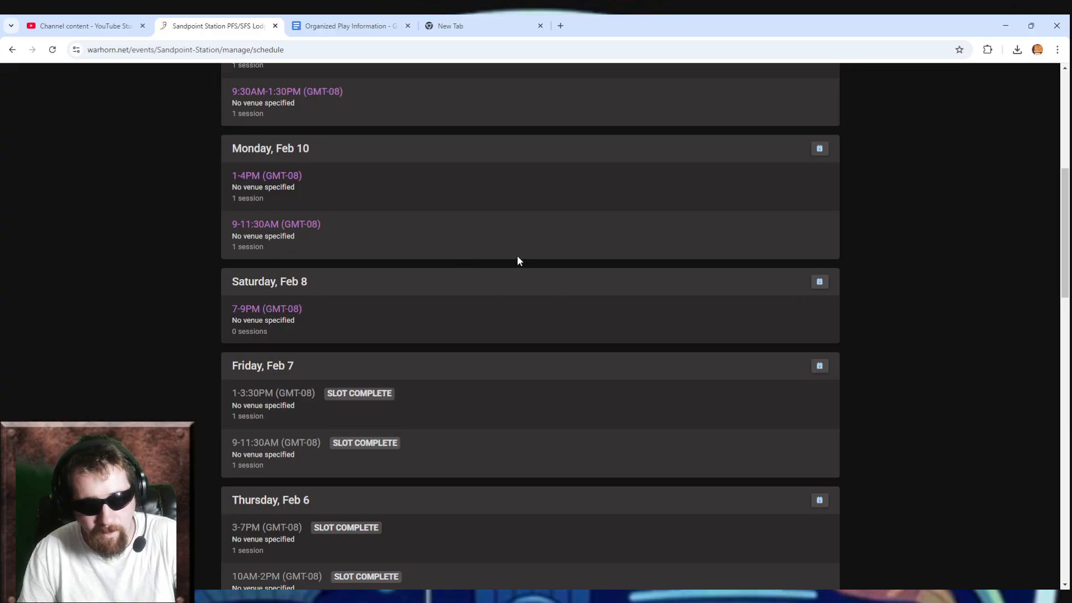
left_click(826, 282)
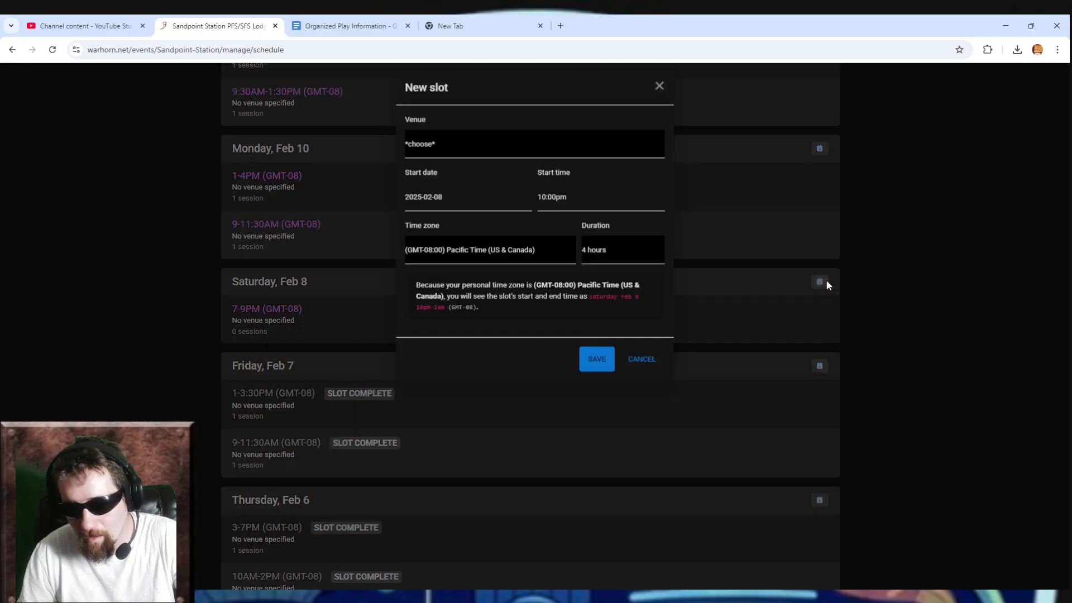
left_click(641, 363)
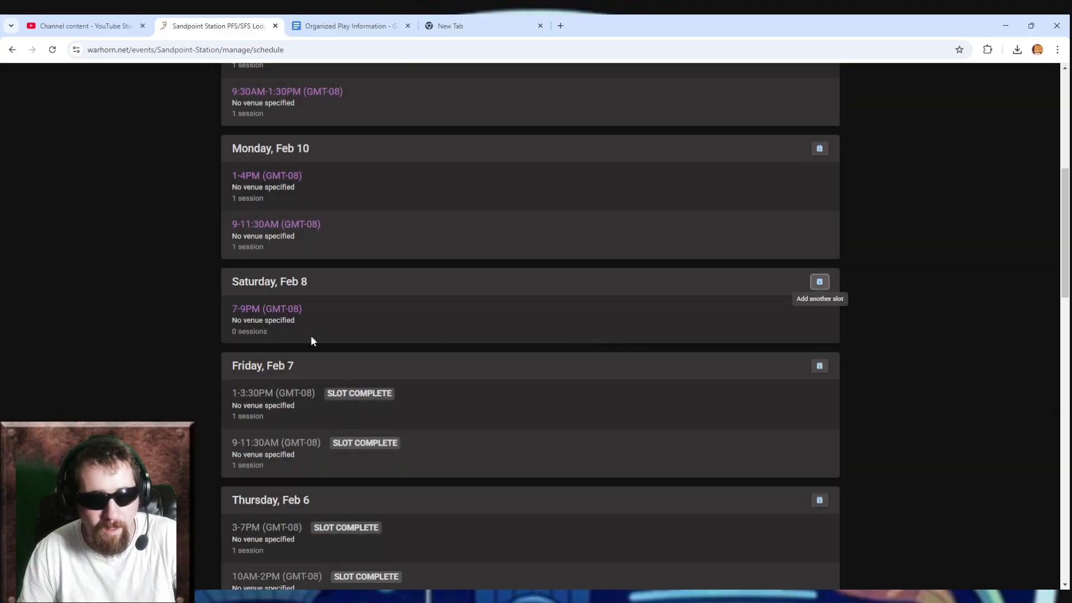
left_click(257, 309)
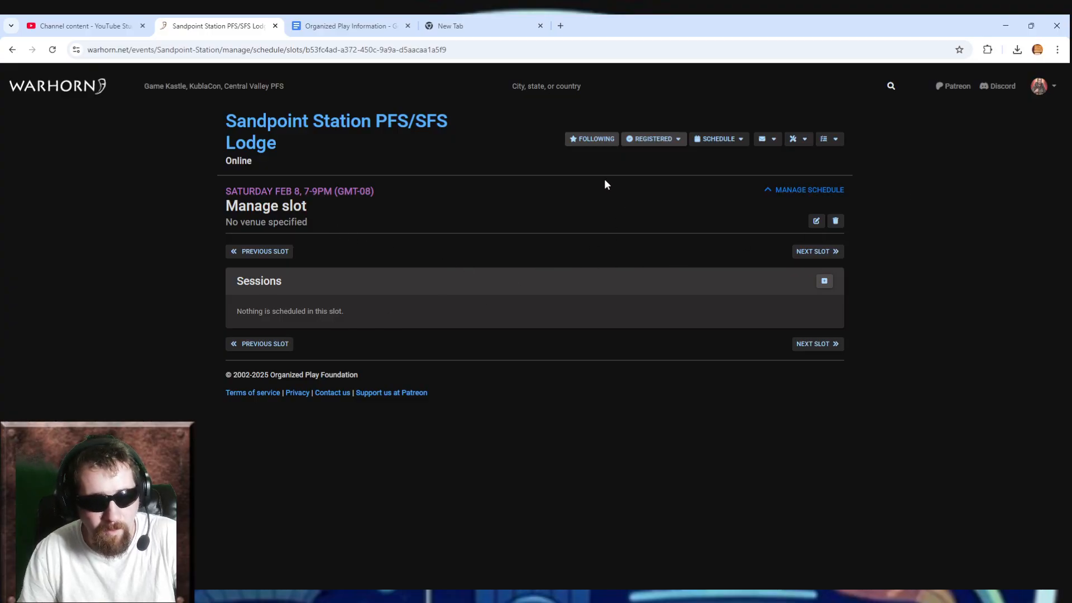
left_click(825, 281)
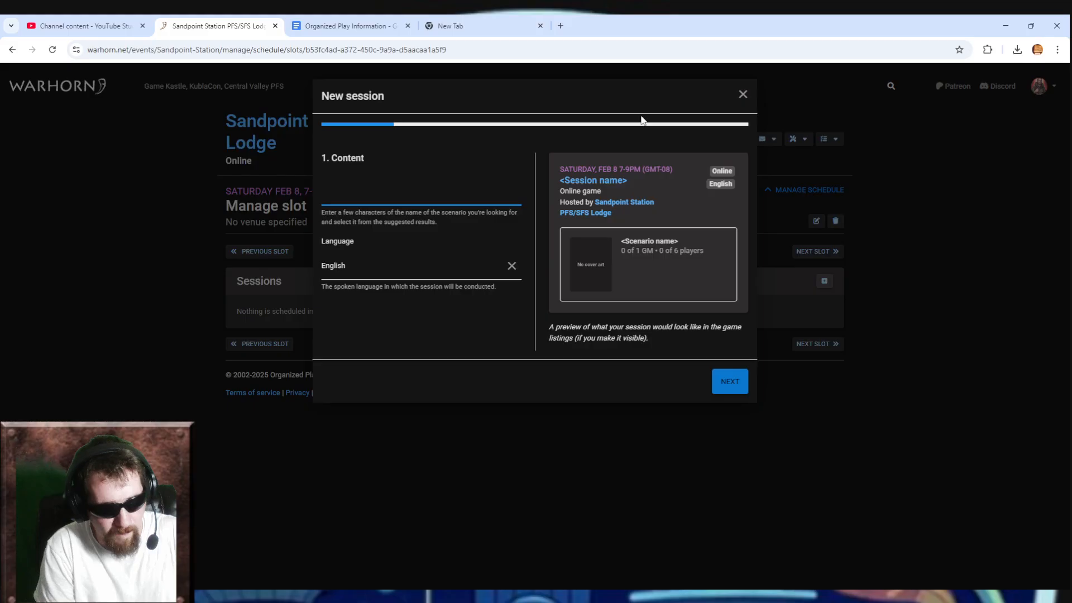
type("bounty")
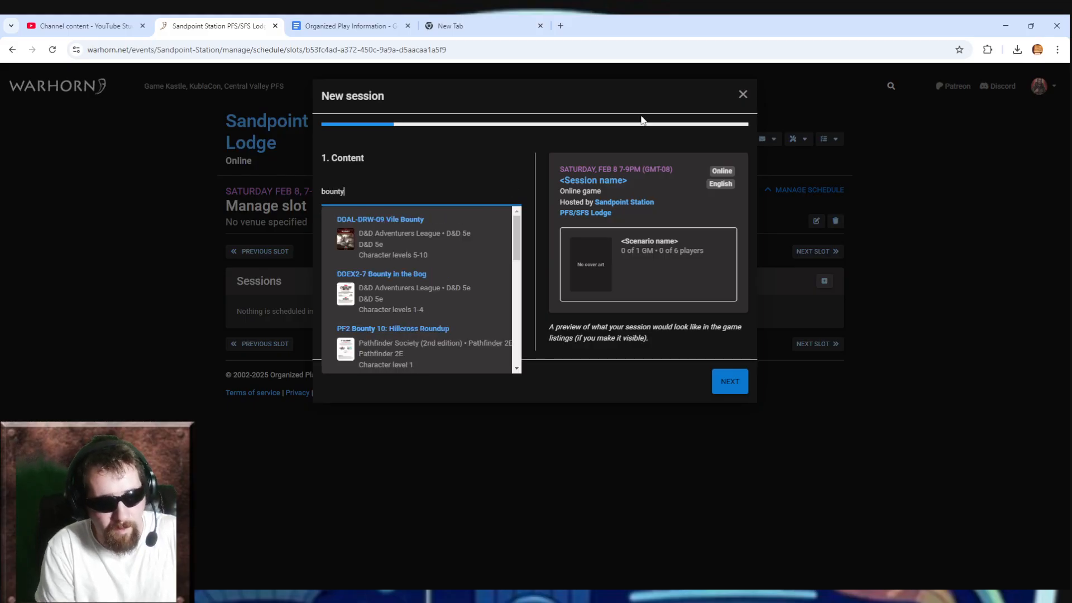
key("BackSpace")
key("BackSpace")
key("BackSpace")
key("BackSpace")
key("BackSpace")
key("BackSpace")
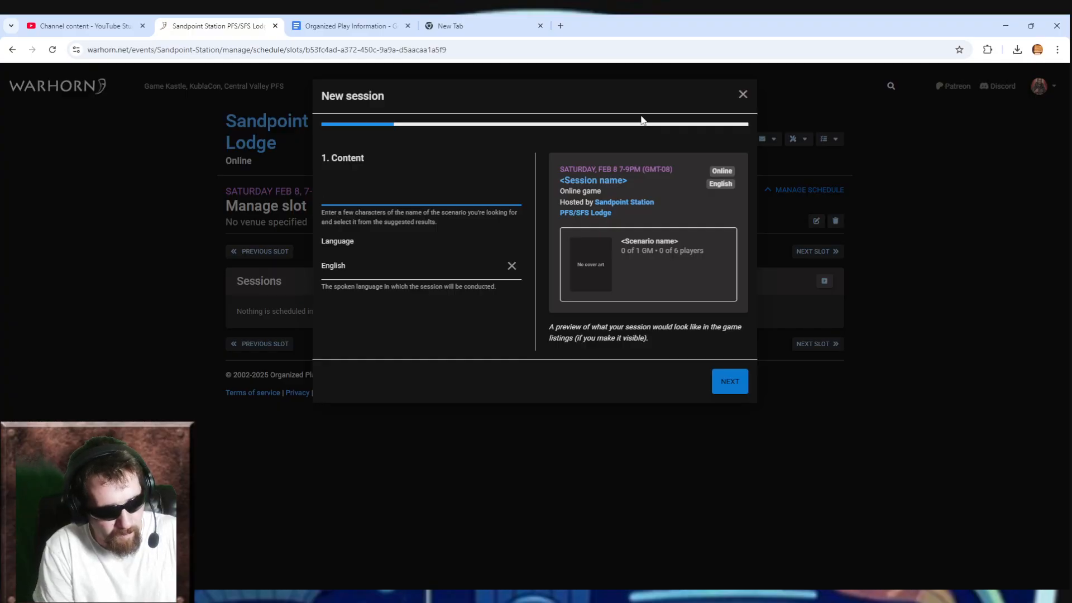
Choose PF2 Bounty 8: The Tireless Path as the session's scenario and accept the Saturday, Feb 8 time slot
type("tire")
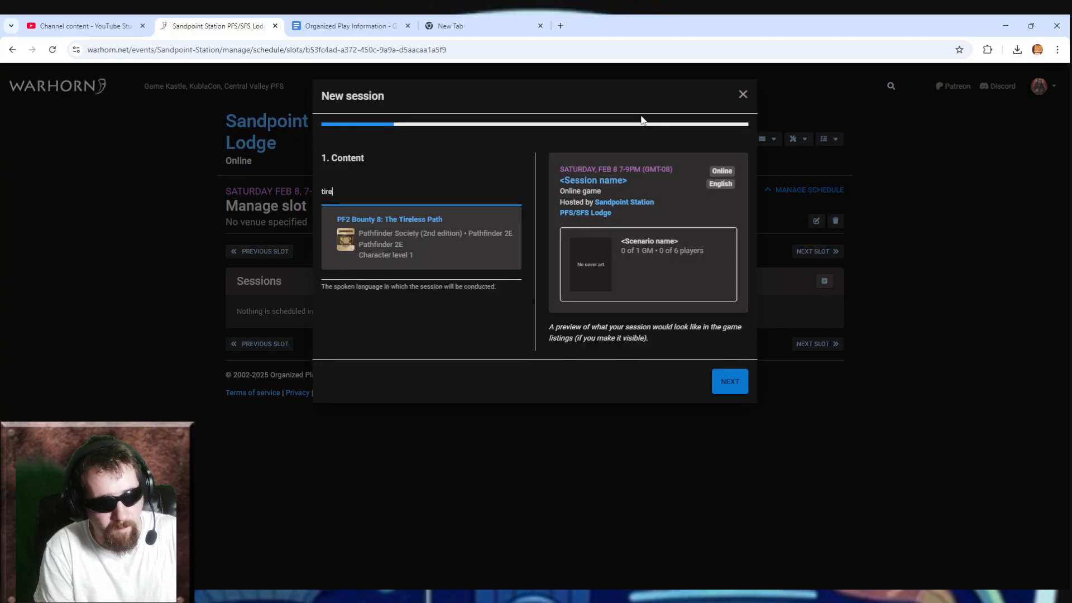
left_click(451, 240)
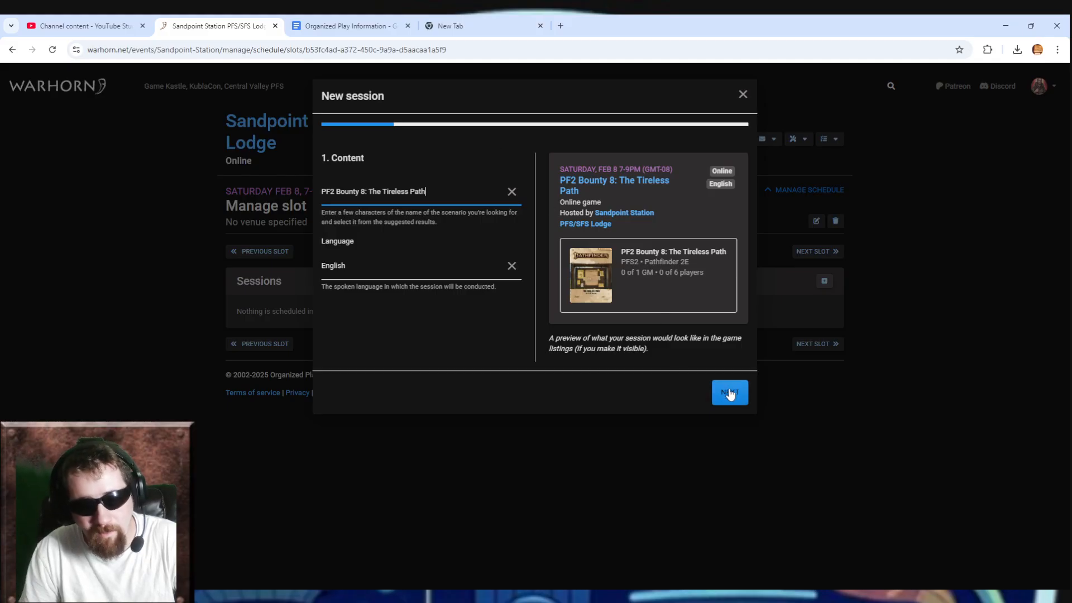
left_click(732, 397)
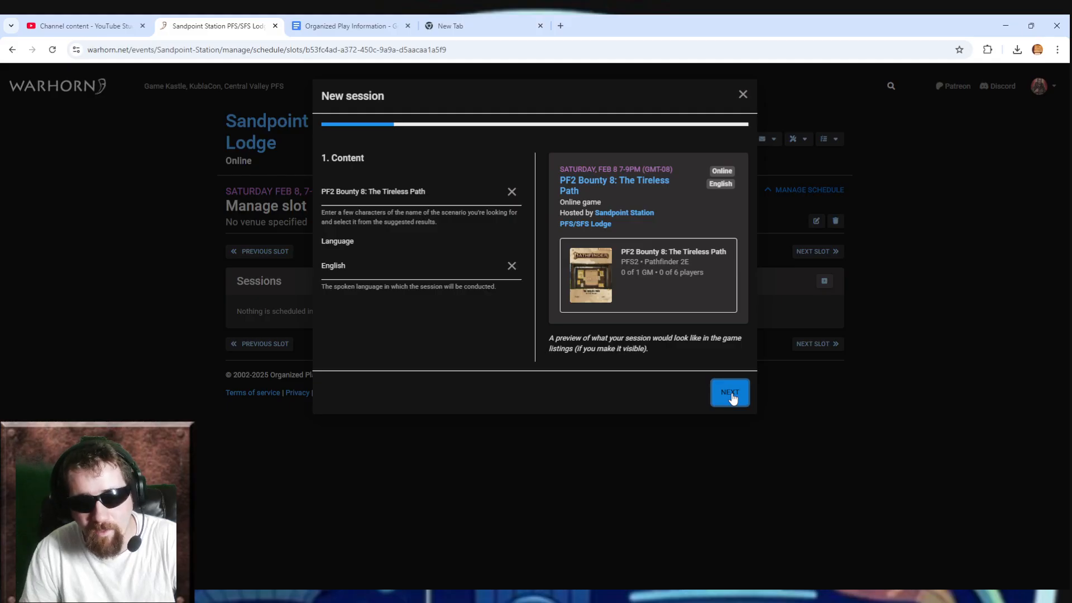
left_click(730, 393)
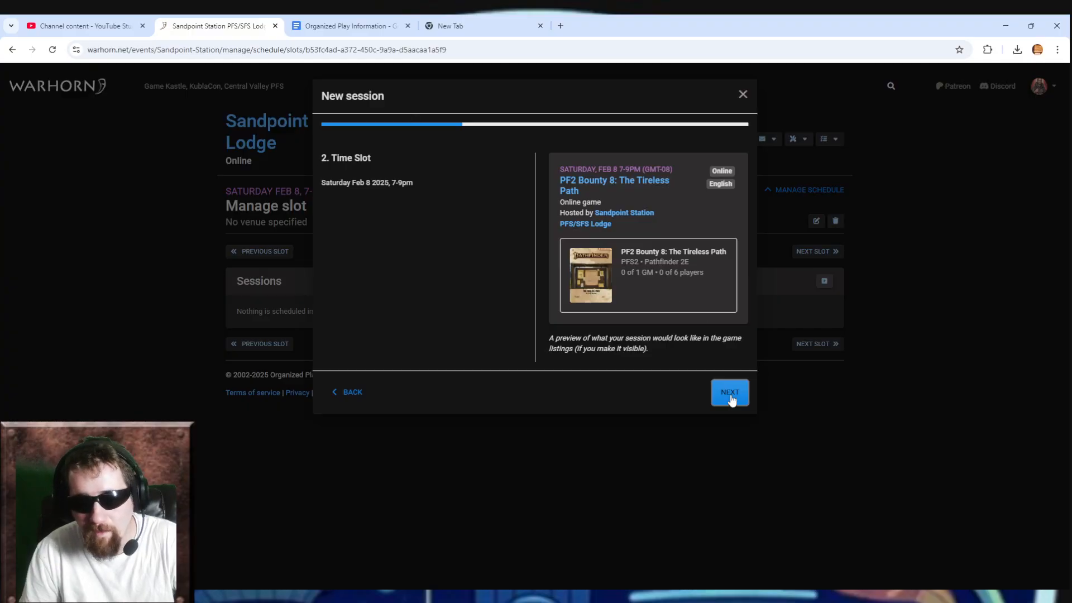
left_click(348, 393)
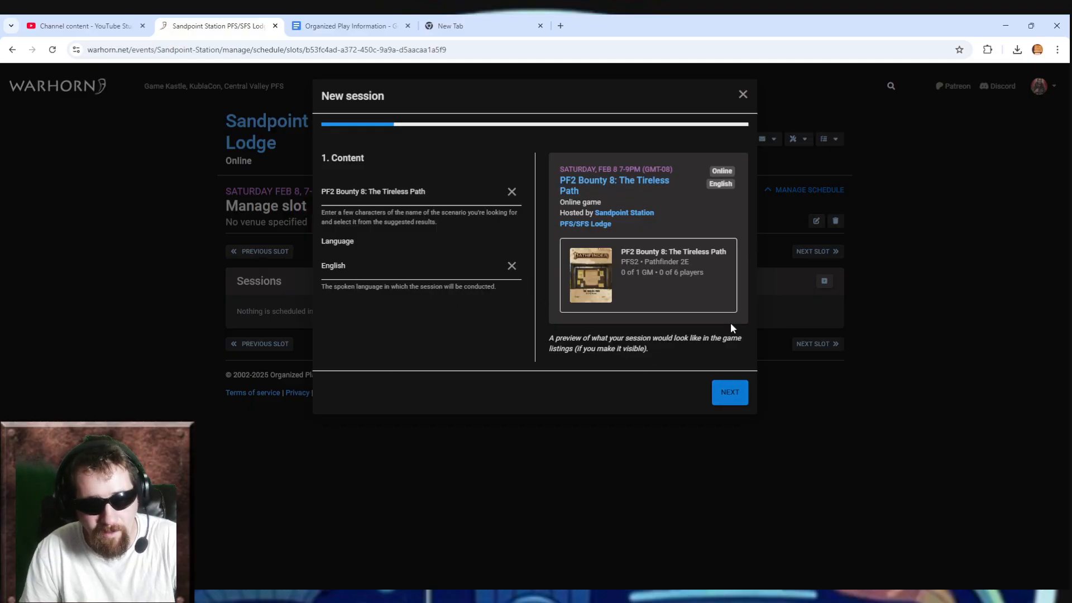
left_click(741, 391)
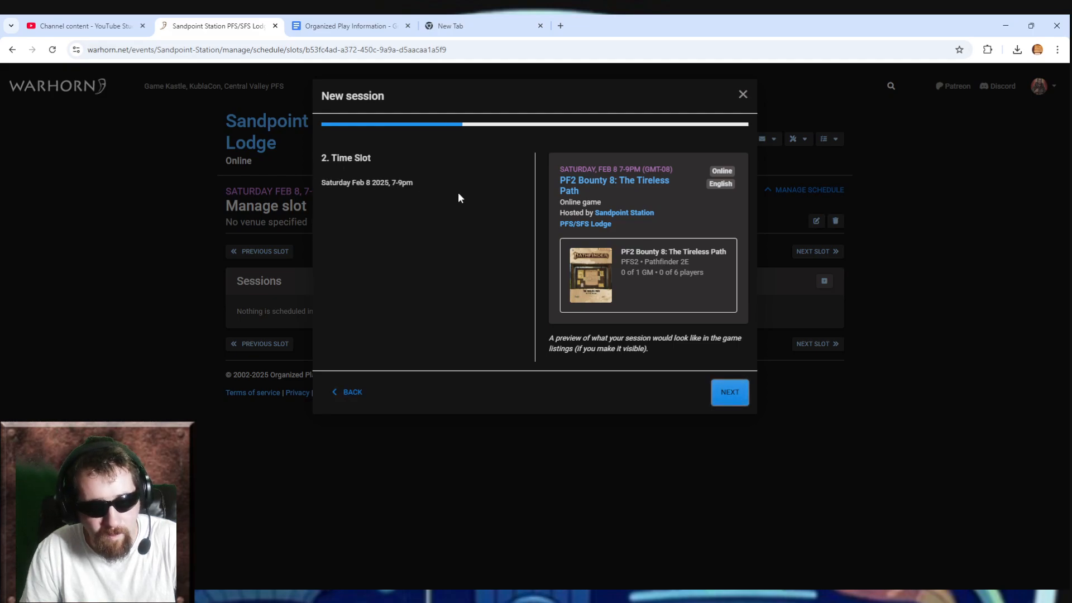
left_click(728, 392)
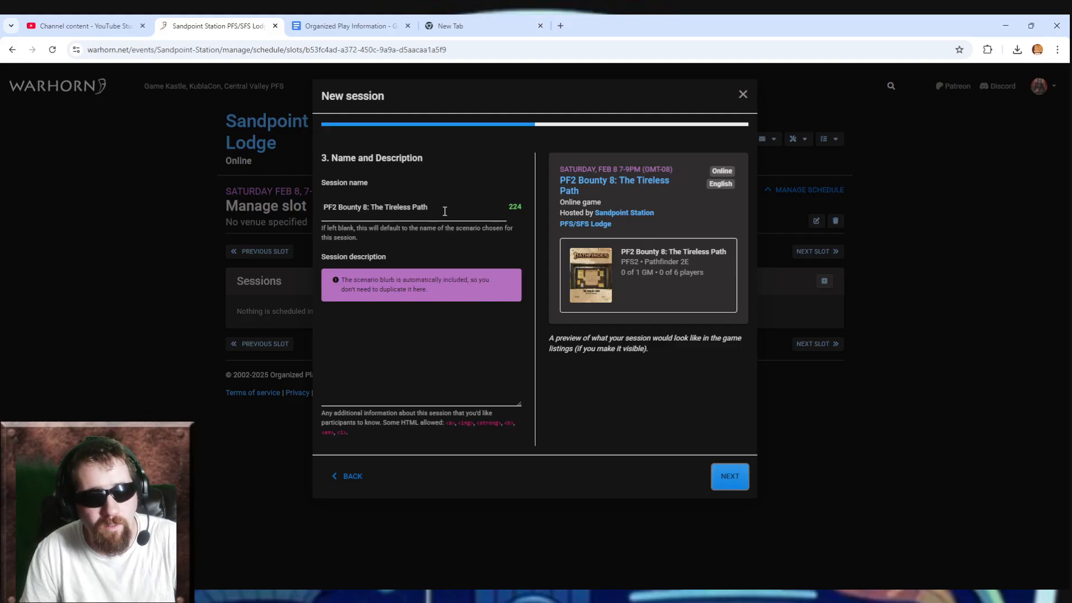
Keep the scenario title as the session name, leave the description blank, and continue to the location settings
mouse_move(444, 211)
left_mouse_down()
mouse_move(315, 213)
mouse_move(437, 206)
left_mouse_up()
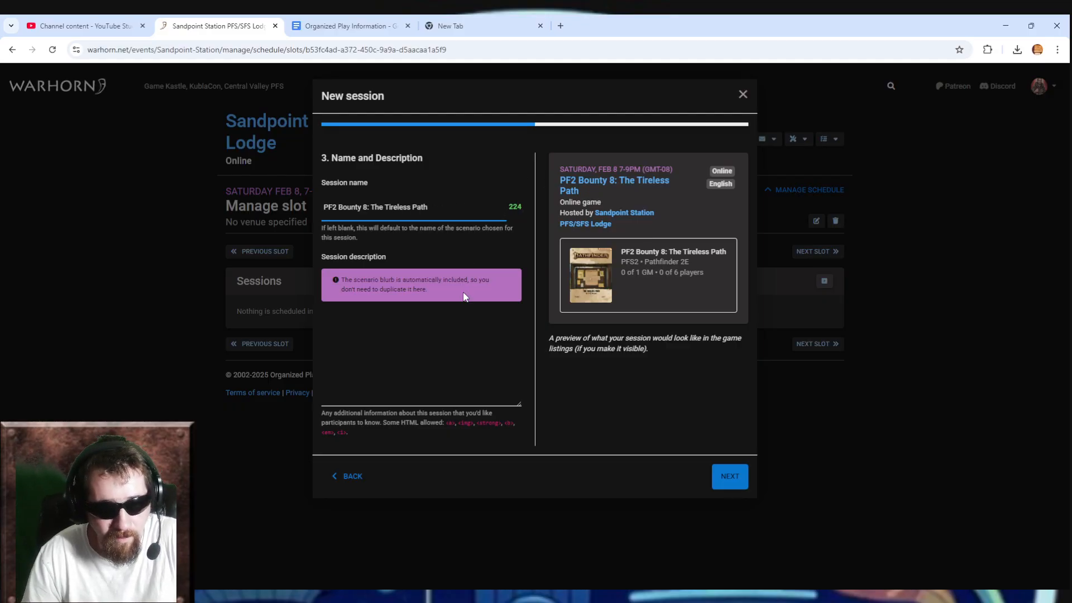
left_click(451, 359)
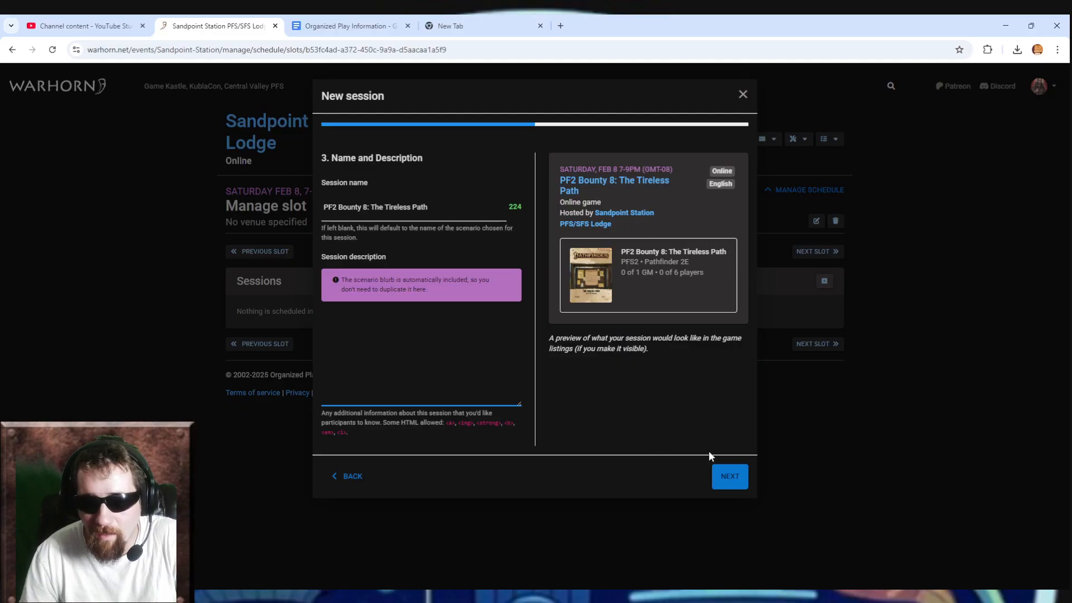
left_click(737, 477)
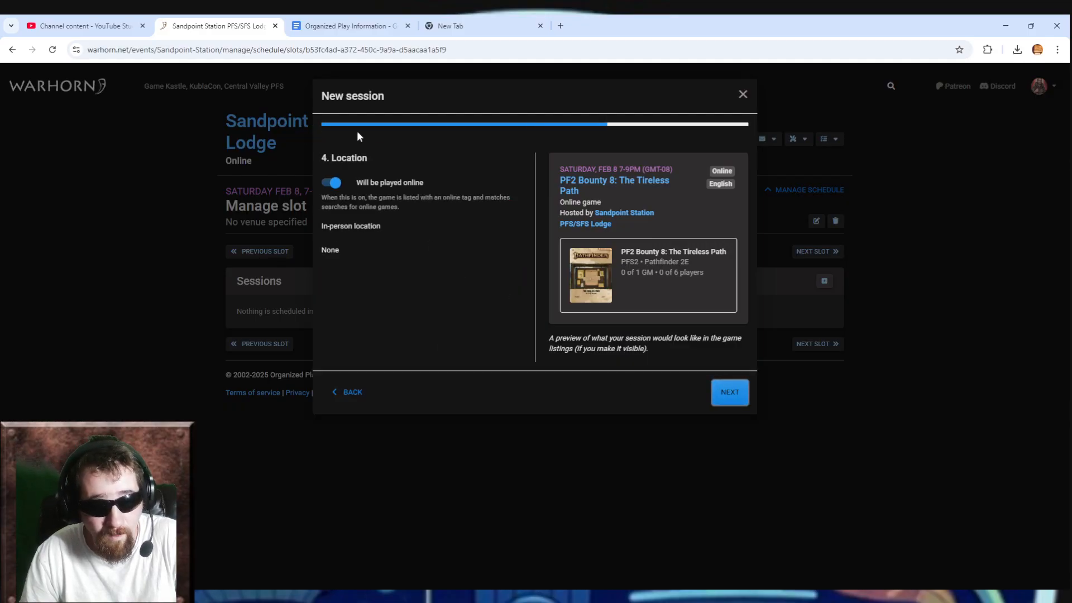
Keep the session marked as played online with no in-person location and continue to its settings
left_click(330, 182)
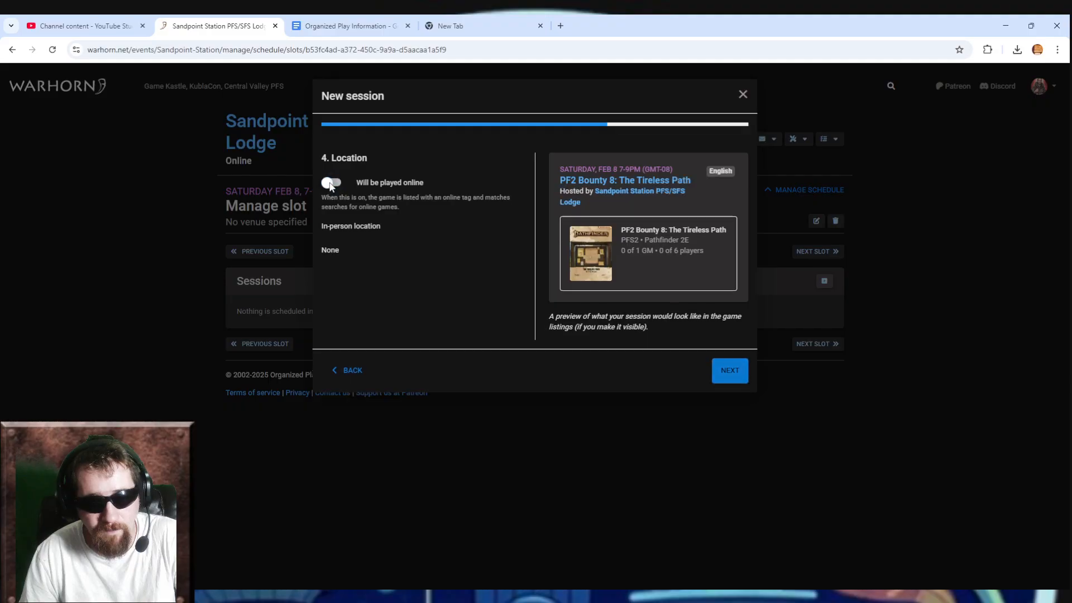
left_click(330, 182)
left_click(740, 396)
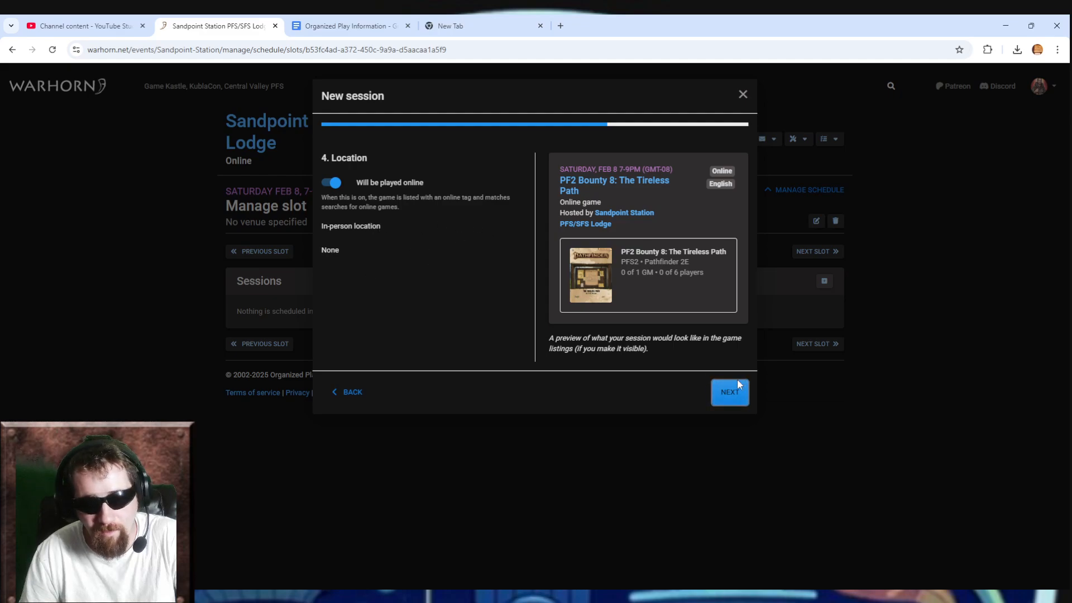
left_click(730, 399)
Set the maximum players per table to 4, keep public listing enabled, and continue to the session review
double_click(431, 207)
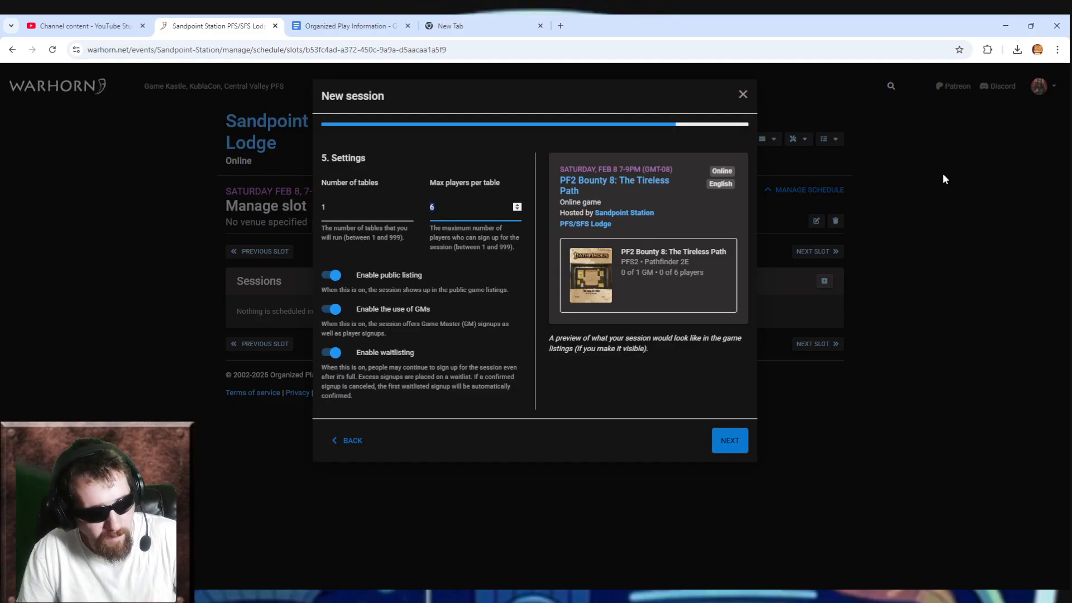
type("4")
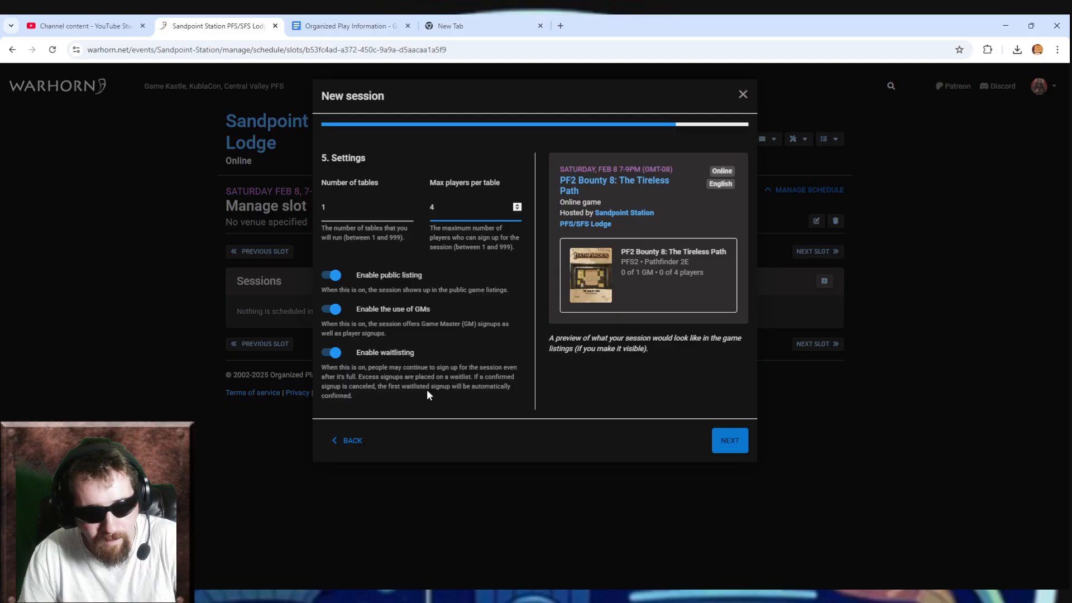
left_click(483, 440)
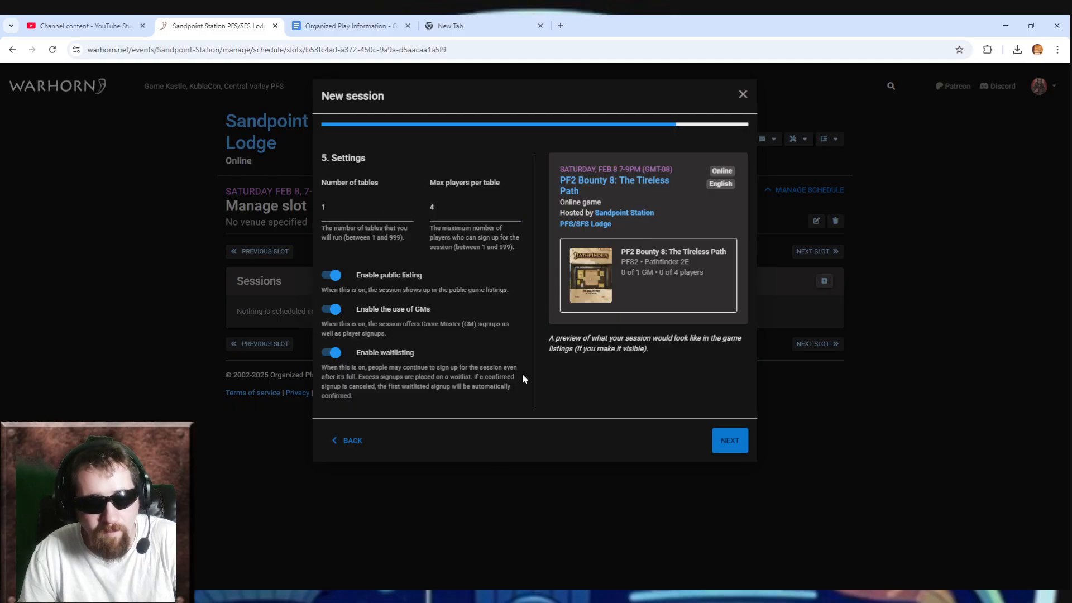
left_click(732, 444)
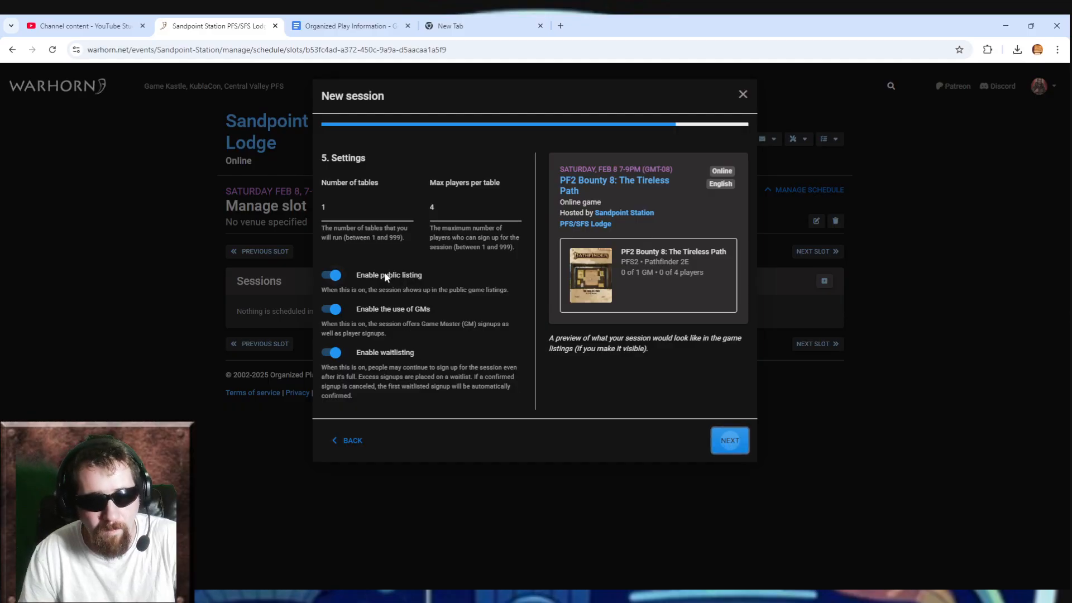
left_click(324, 277)
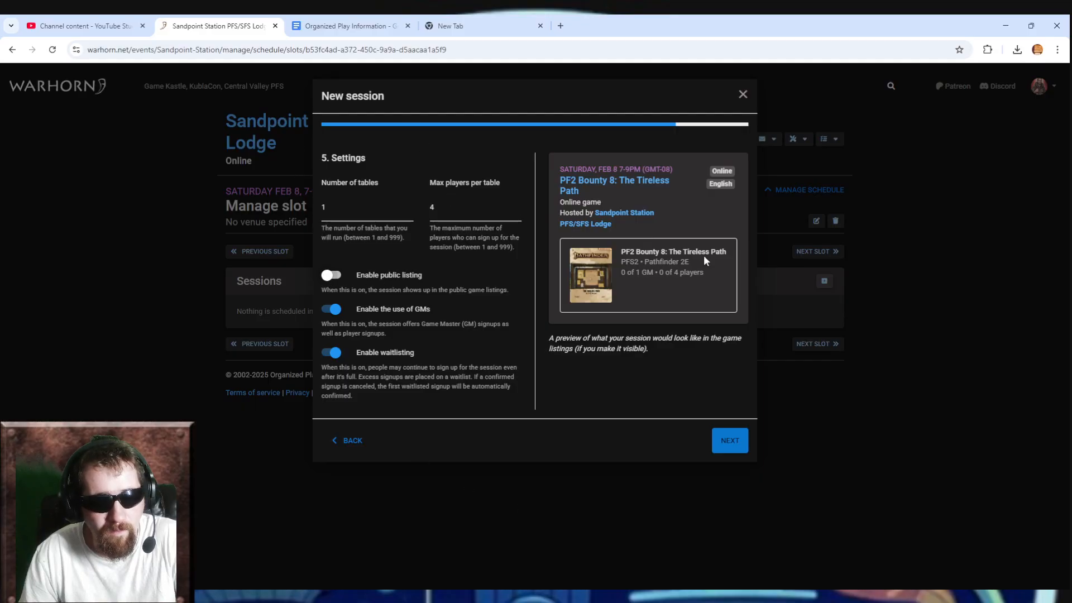
left_click(331, 276)
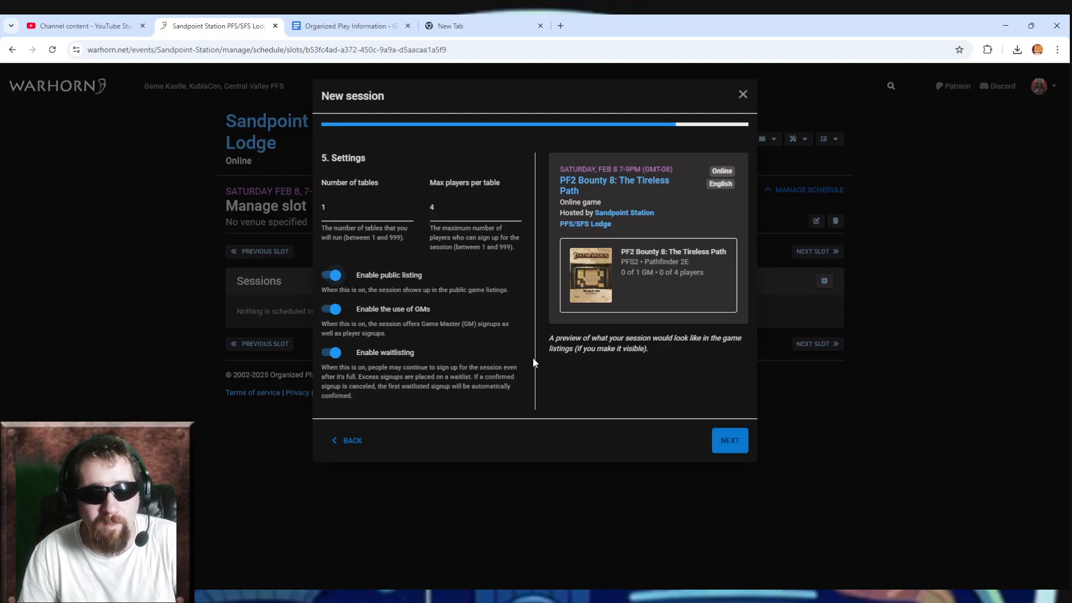
left_click(730, 441)
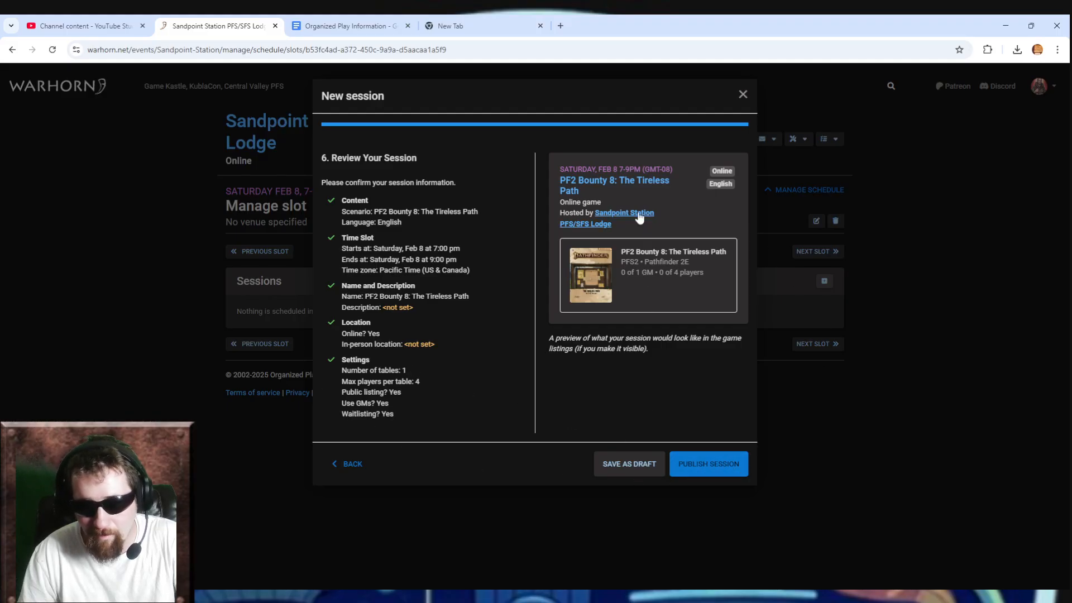
Save the session as a draft and open the draft's management page
left_click(640, 472)
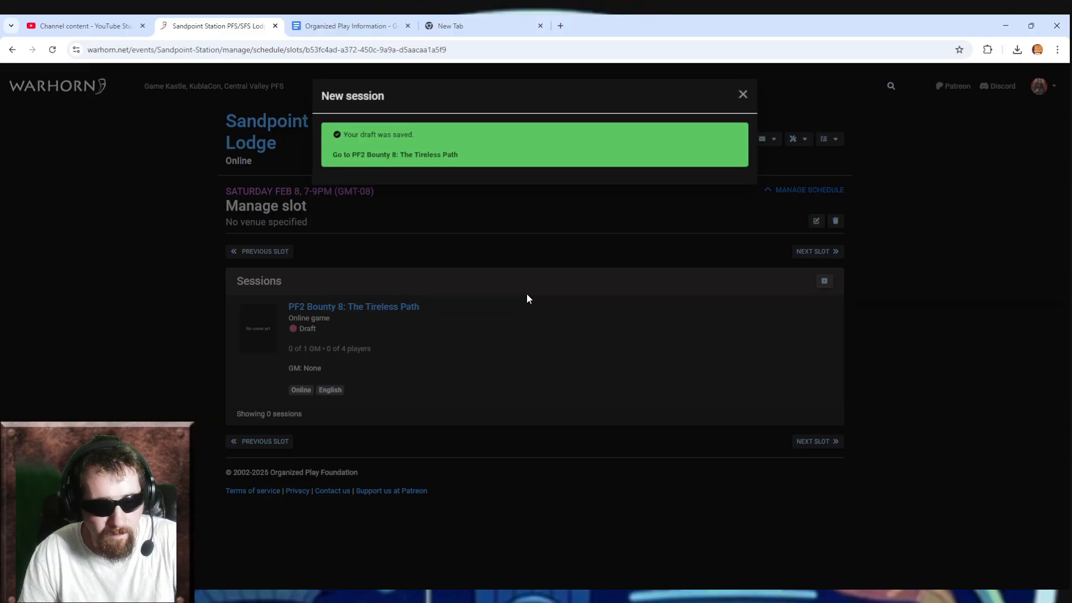
left_click(743, 95)
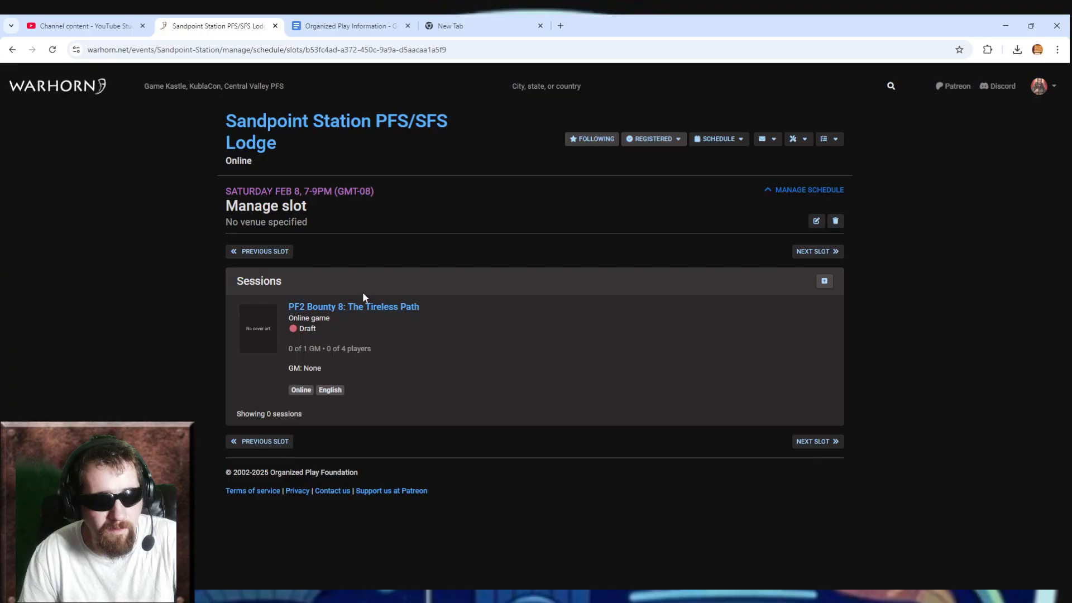
mouse_move(371, 312)
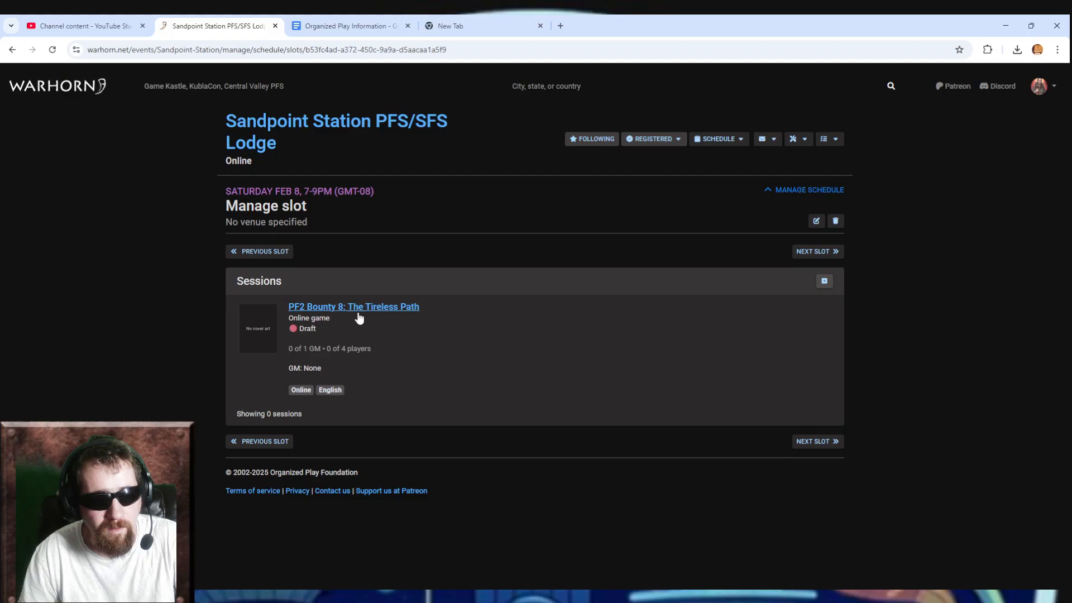
left_click(381, 312)
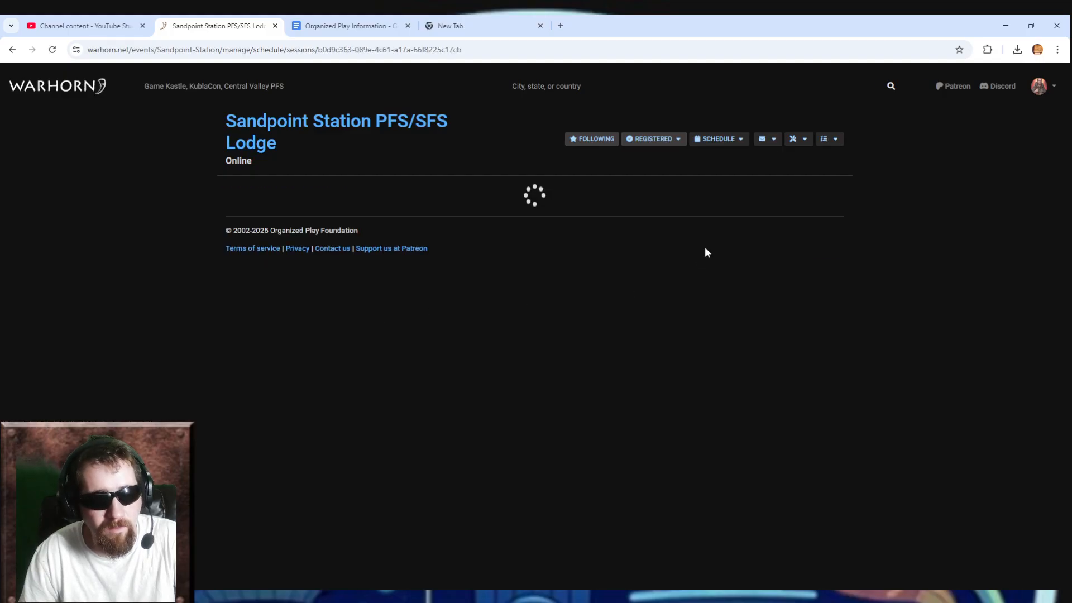
Find the GM among the event's registrants by name and add them as the session's GM
scroll(446, 299, "down", 2)
scroll(447, 302, "down", 1)
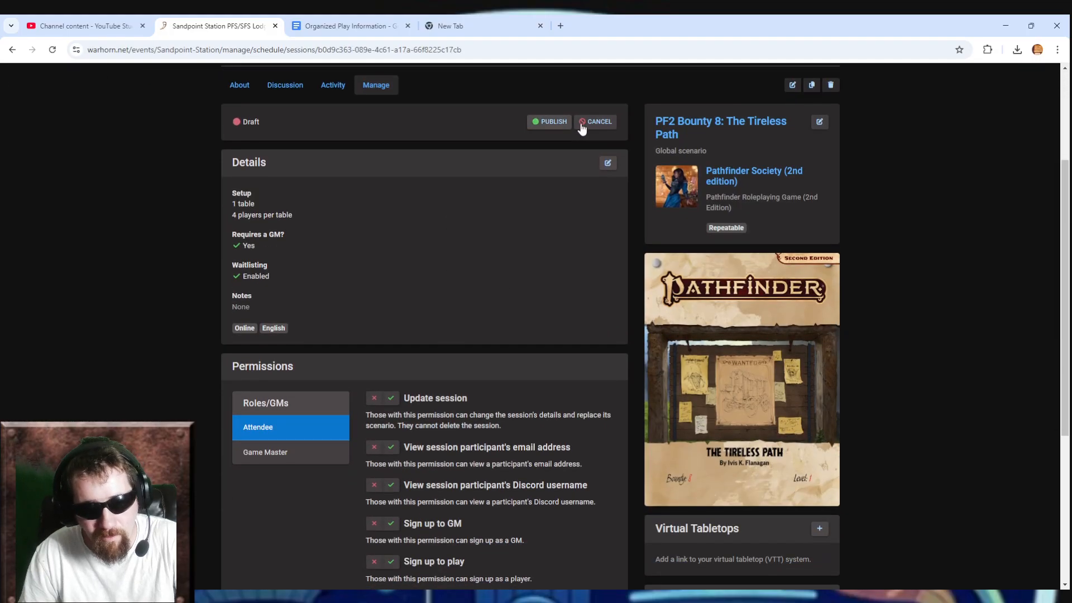
scroll(581, 265, "down", 4)
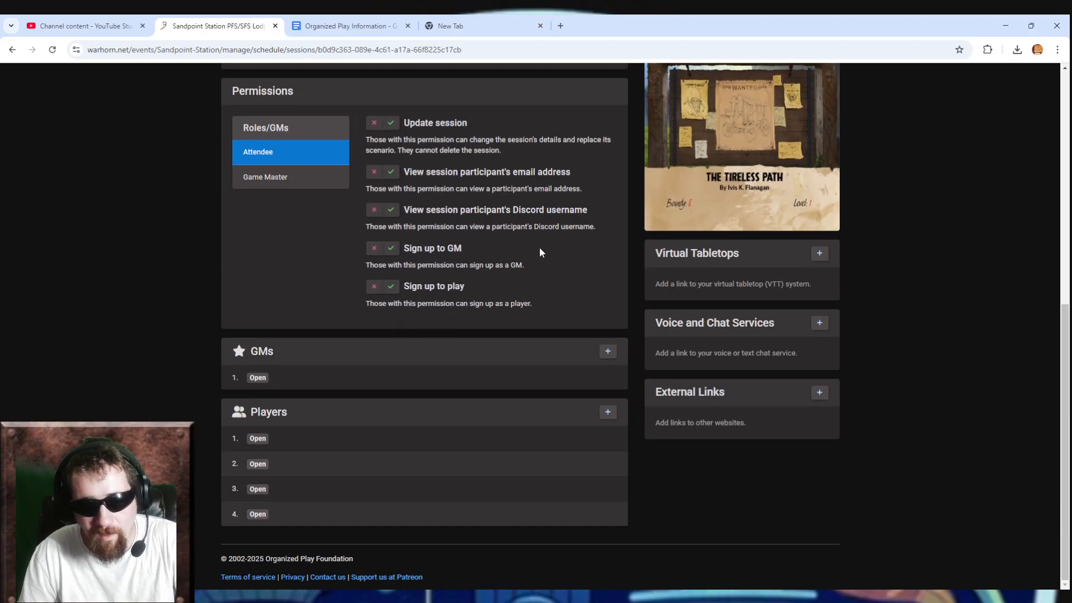
left_click(608, 351)
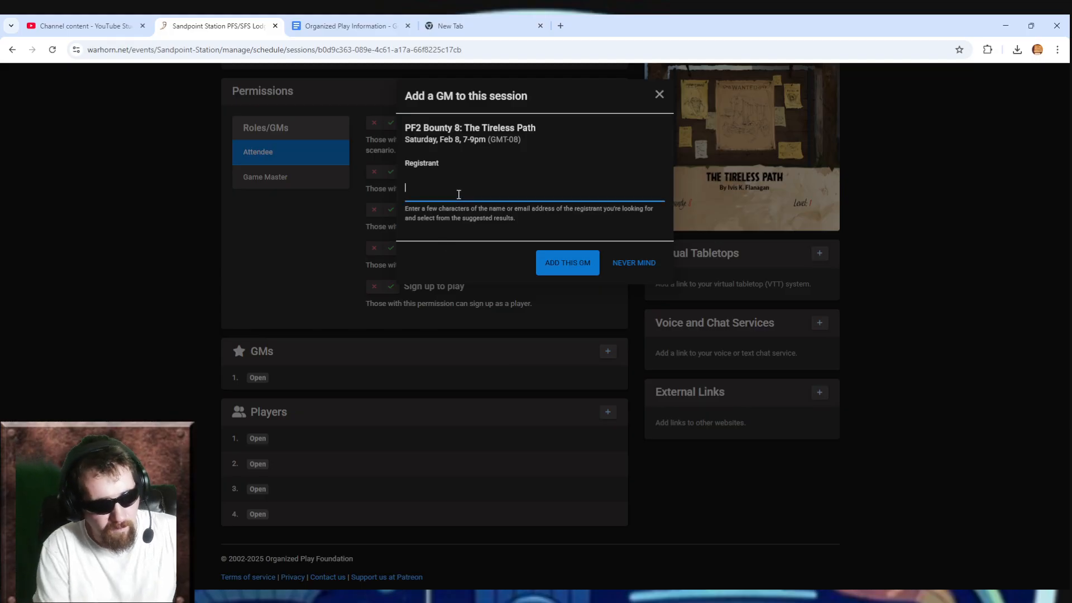
type("vekir")
key("BackSpace")
key("BackSpace")
key("BackSpace")
key("BackSpace")
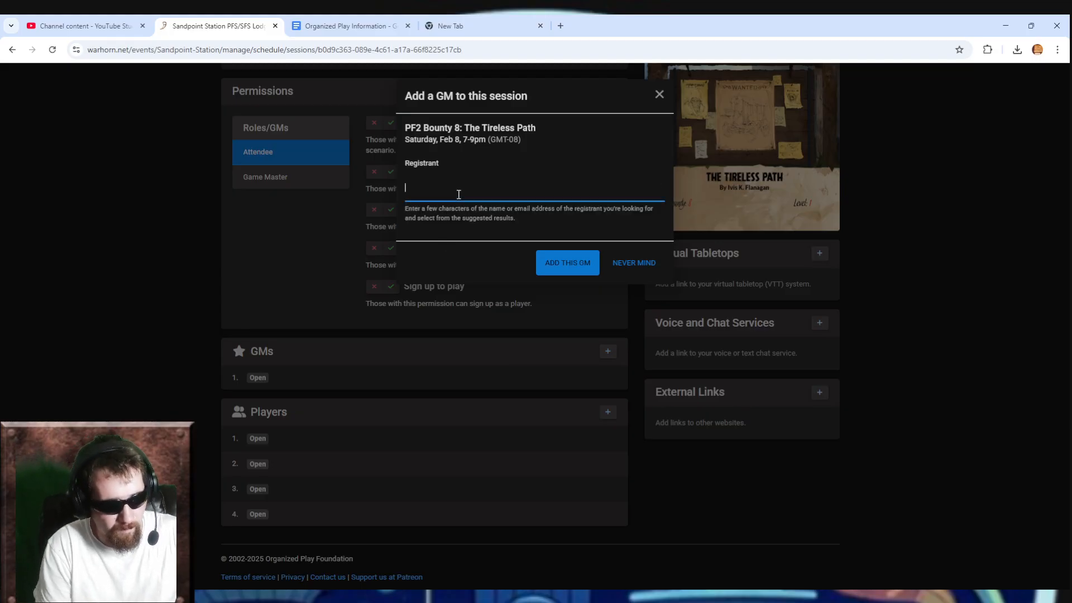
type("belor")
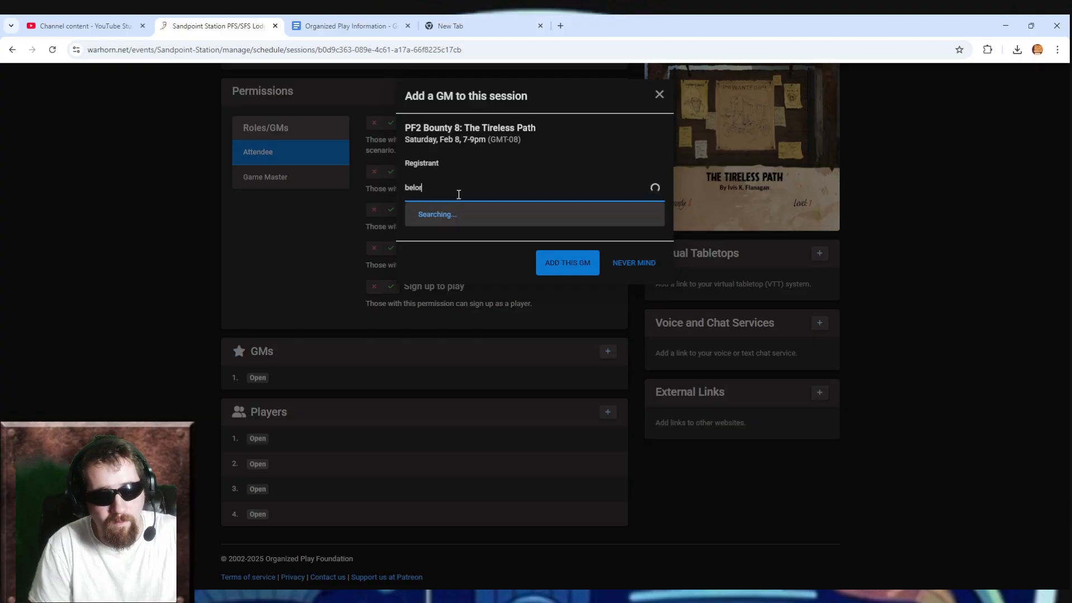
left_click(447, 214)
left_click(567, 262)
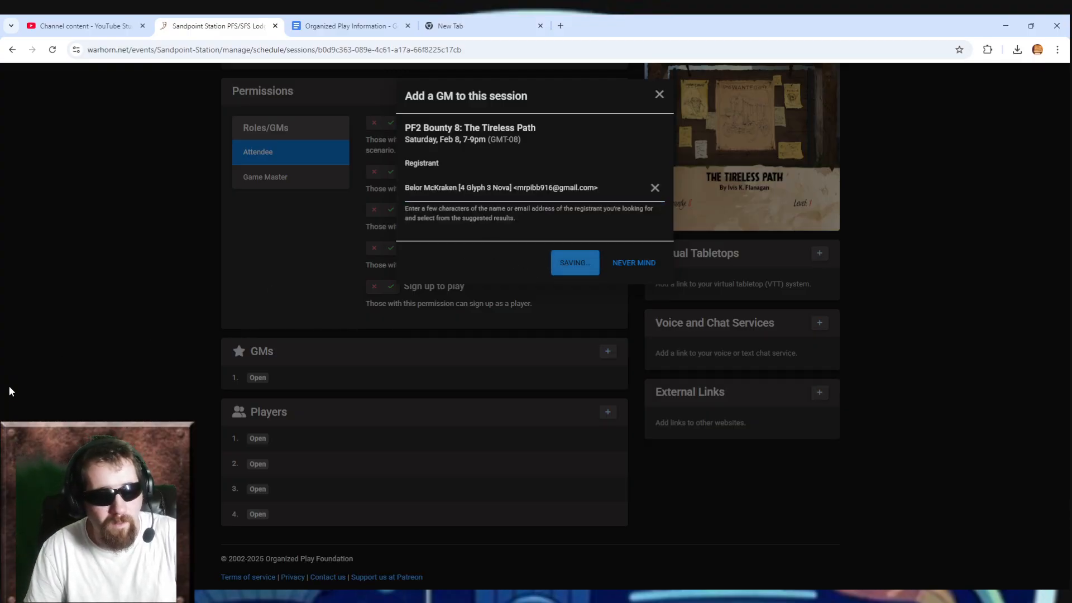
scroll(731, 473, "up", 2)
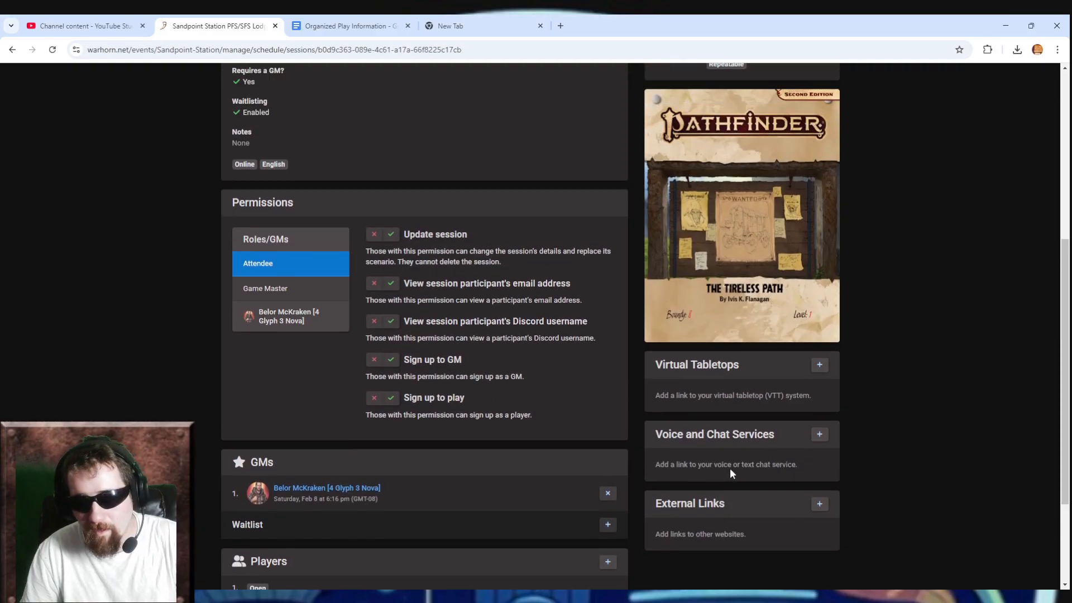
scroll(791, 479, "up", 1)
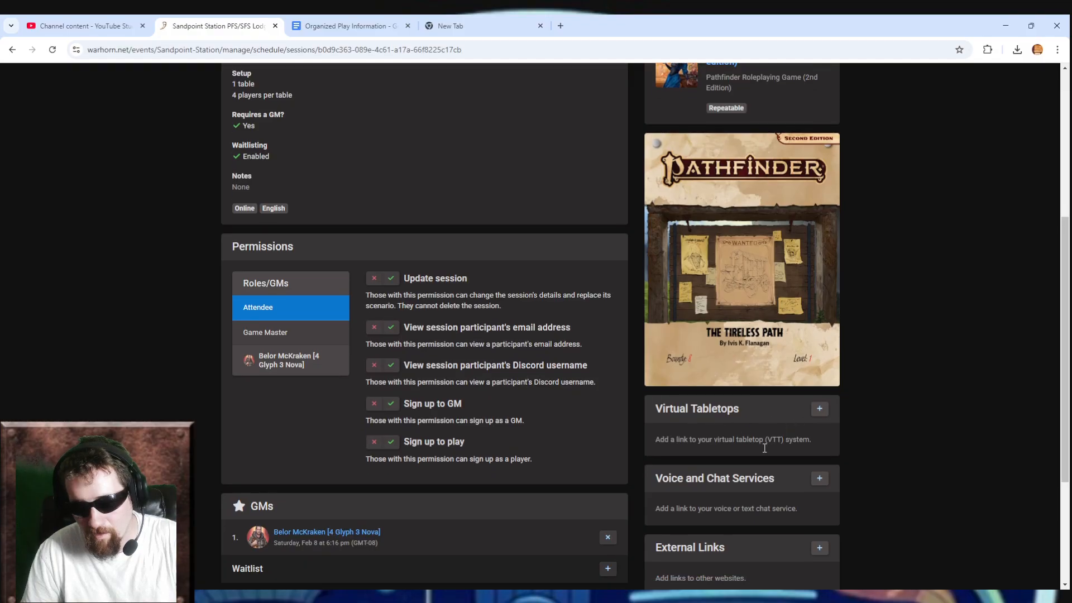
scroll(793, 430, "down", 2)
left_click(820, 309)
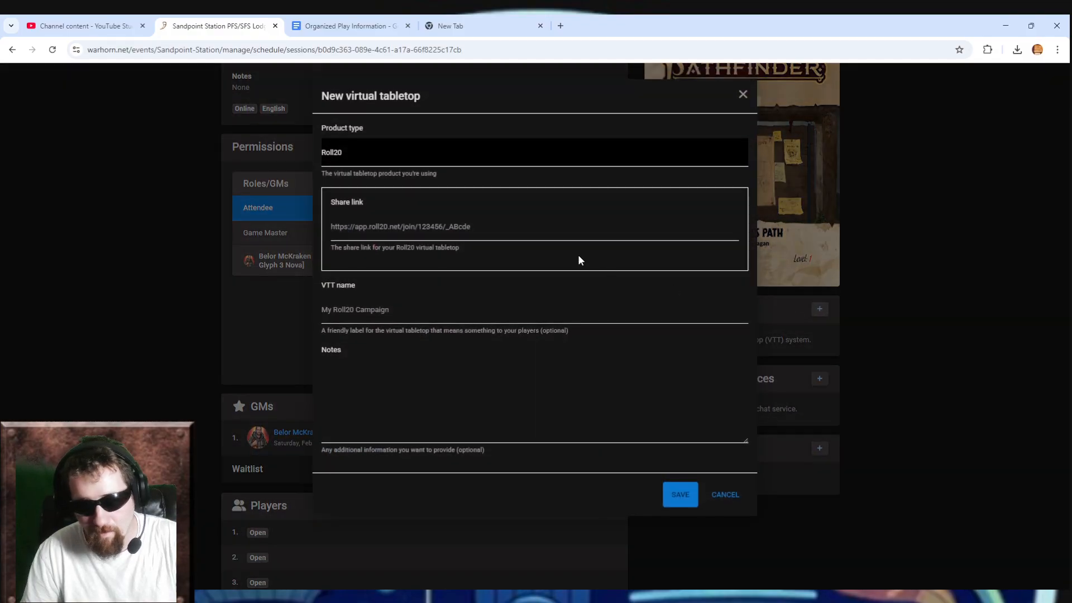
left_click(384, 154)
left_click(385, 200)
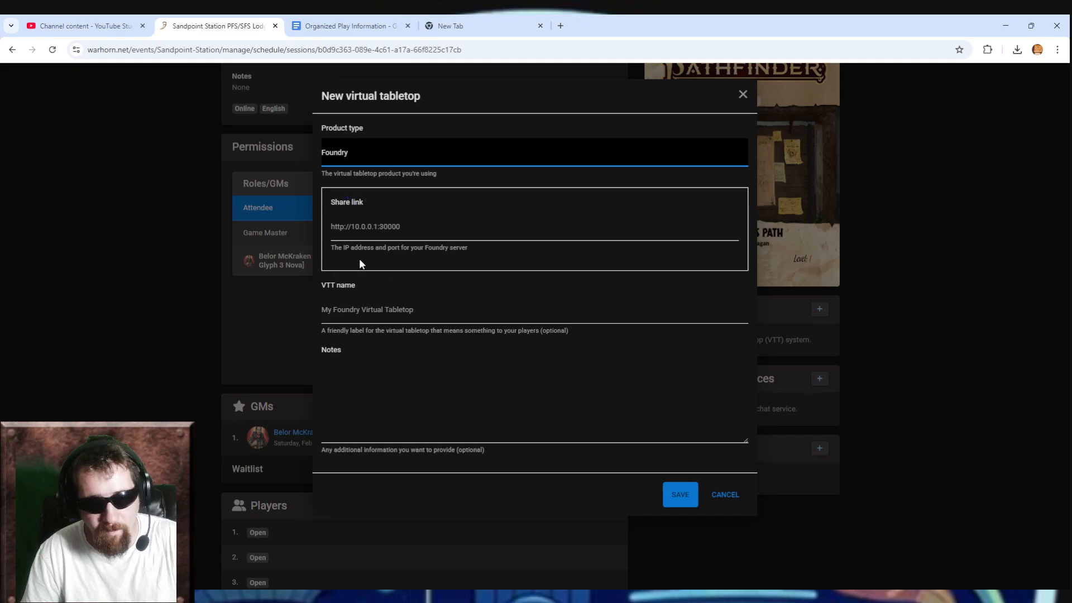
left_click(724, 494)
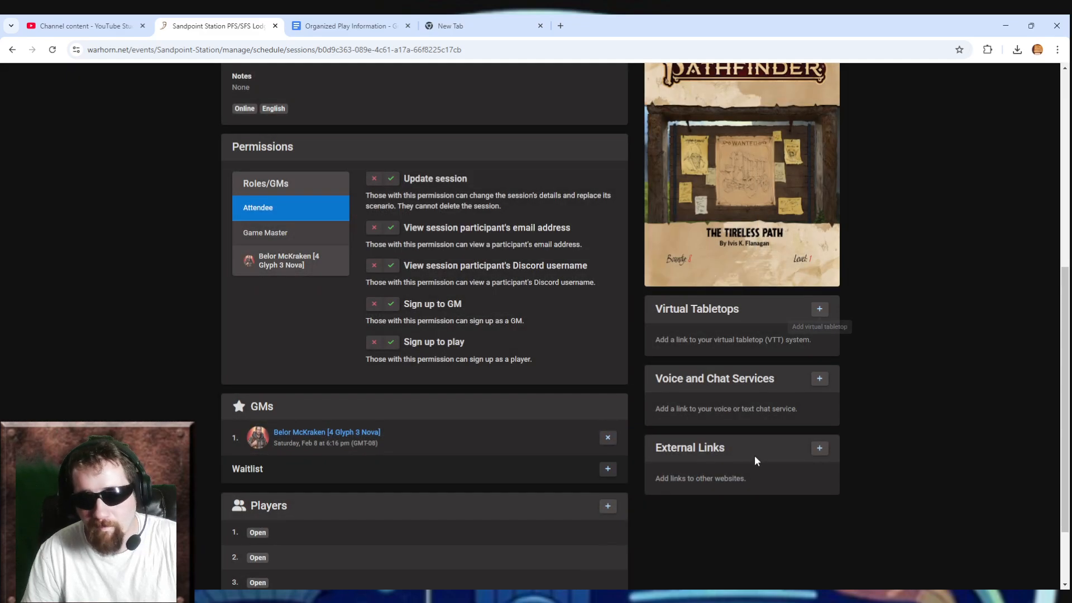
Examine the form for adding a voice and chat service to the session and close it without saving
left_click(819, 380)
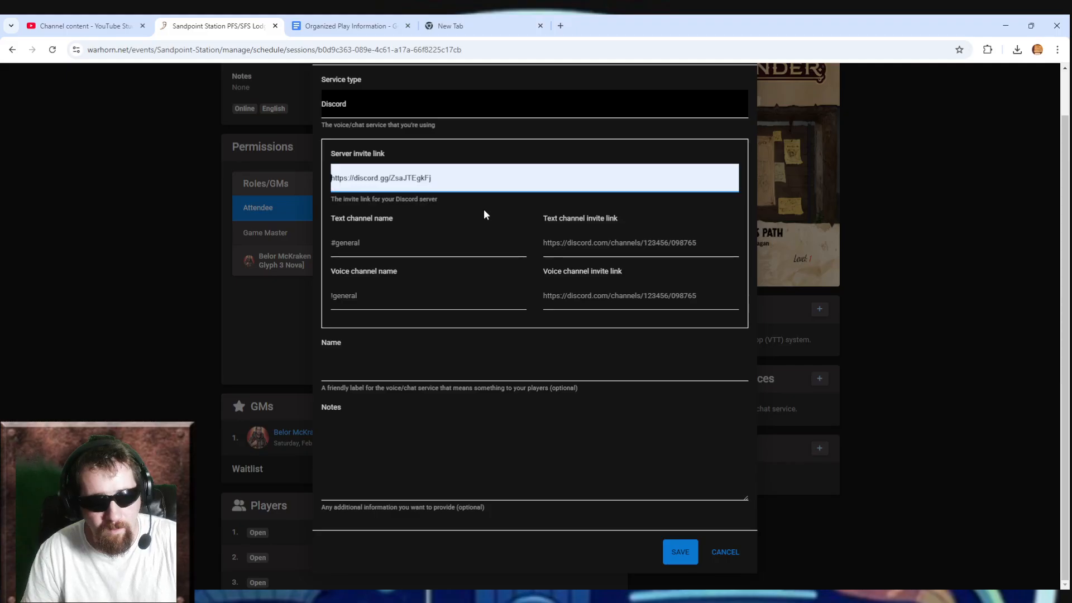
left_click(890, 275)
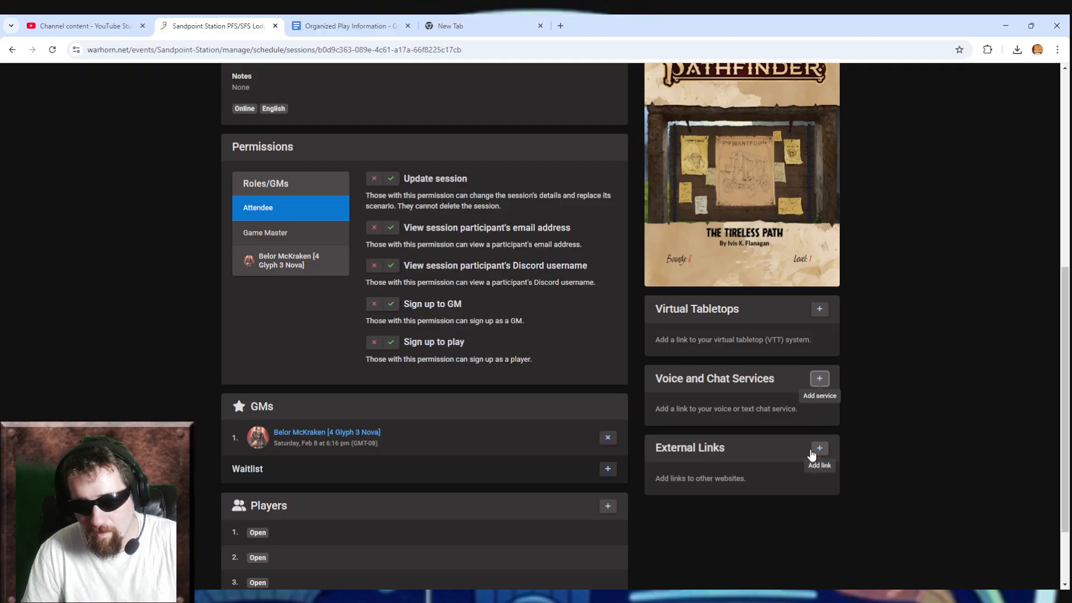
scroll(782, 456, "down", 2)
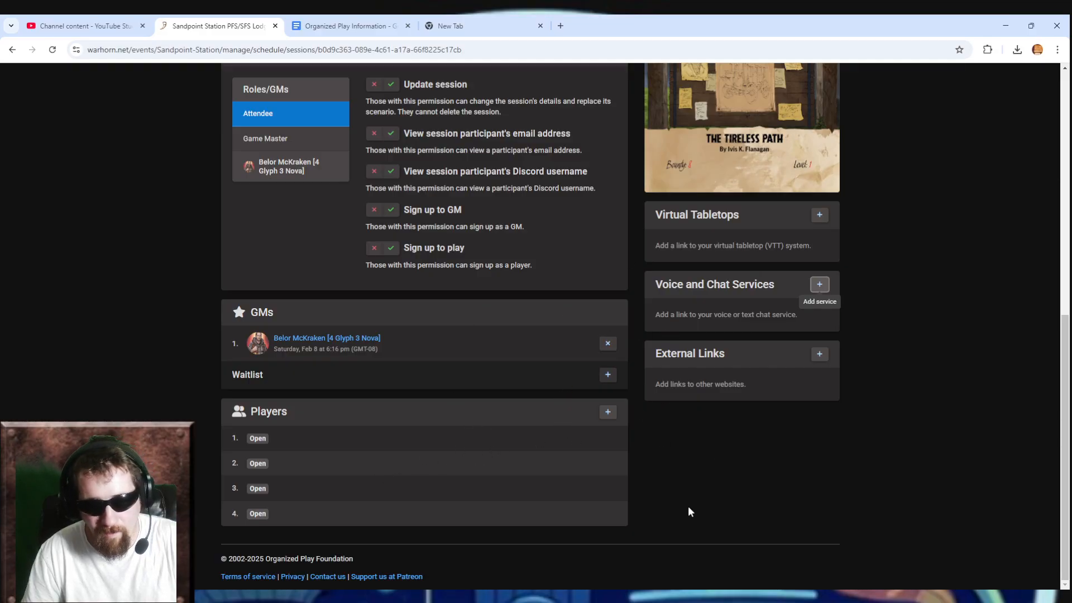
Publish the drafted PF2 Bounty 8: The Tireless Path session and confirm its publication
scroll(757, 317, "up", 8)
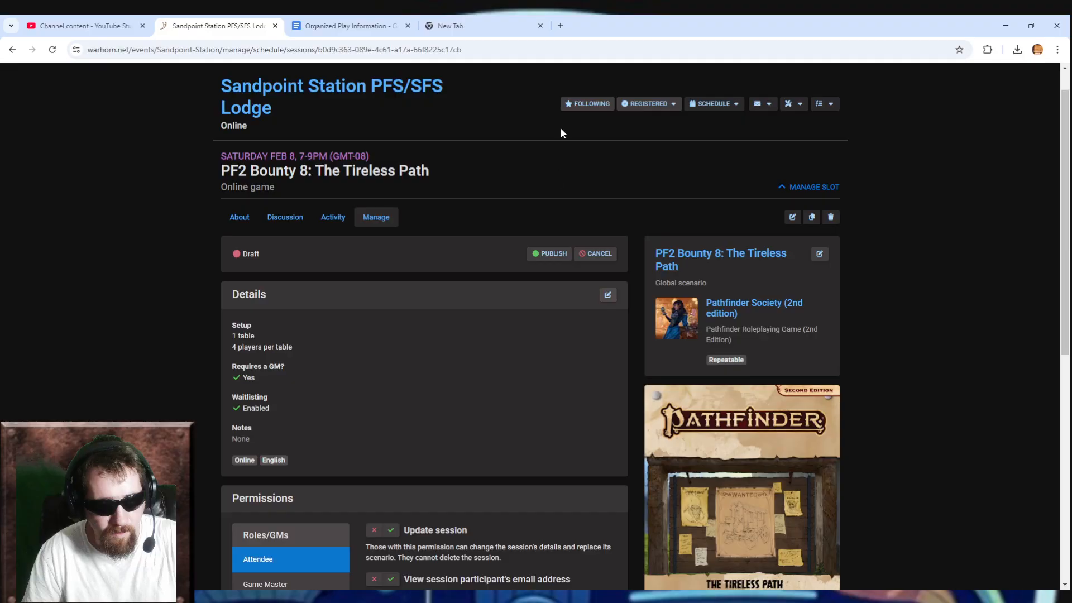
left_click(557, 254)
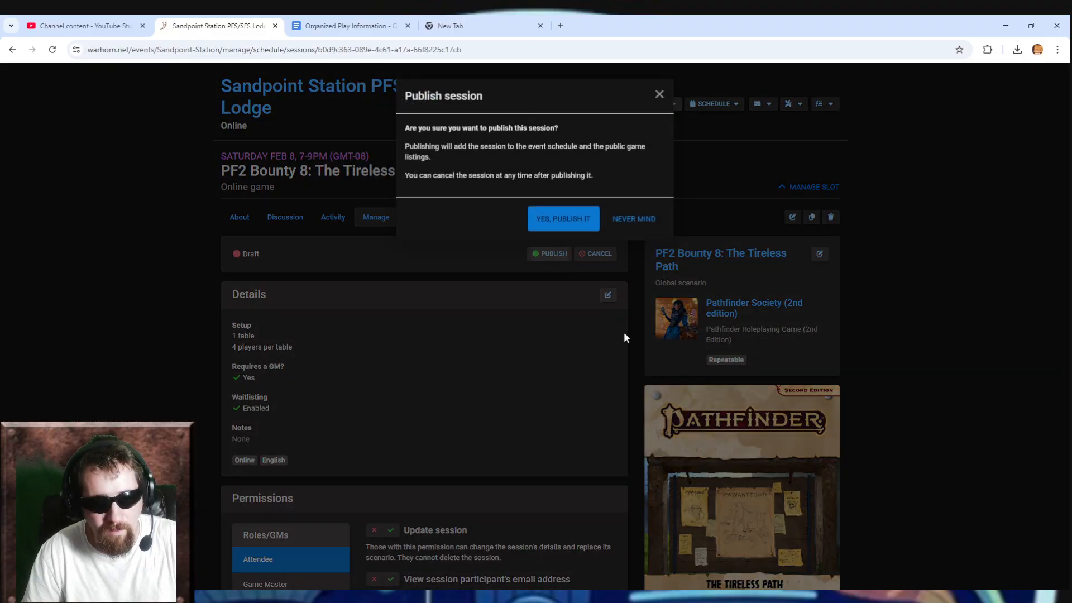
left_click(555, 217)
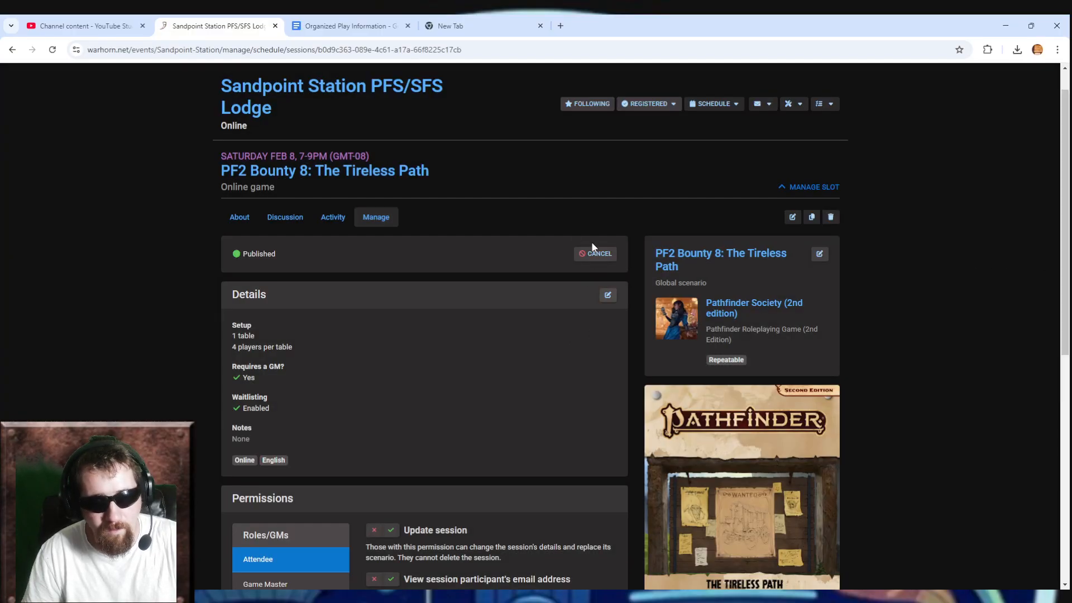
Open the Warhorn dashboard in a separate browser tab and check its upcoming games
scroll(645, 429, "down", 4)
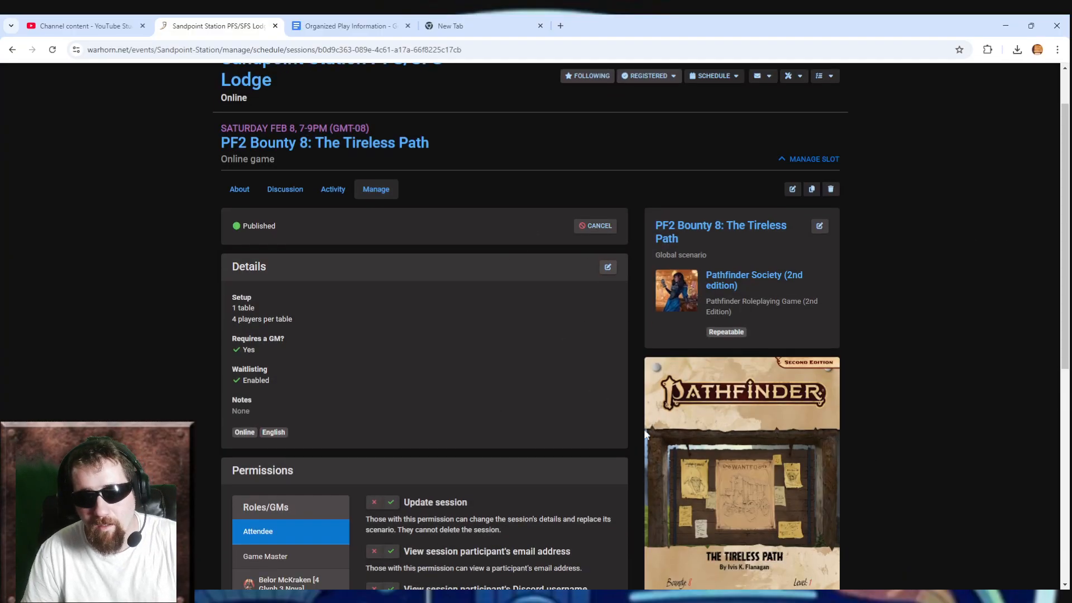
scroll(463, 338, "down", 2)
scroll(446, 352, "up", 7)
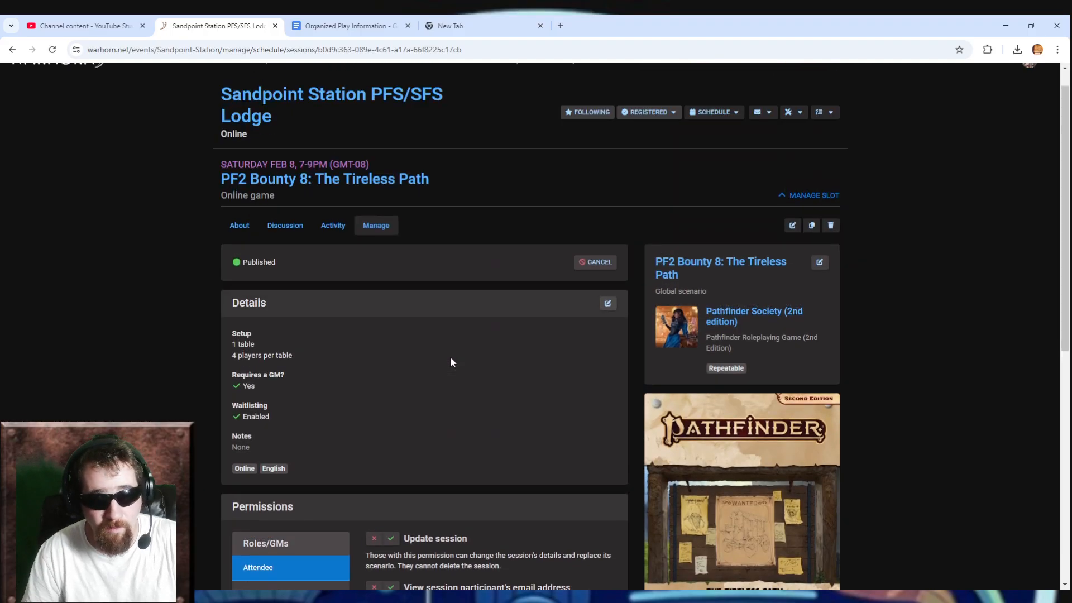
middle_click(95, 110)
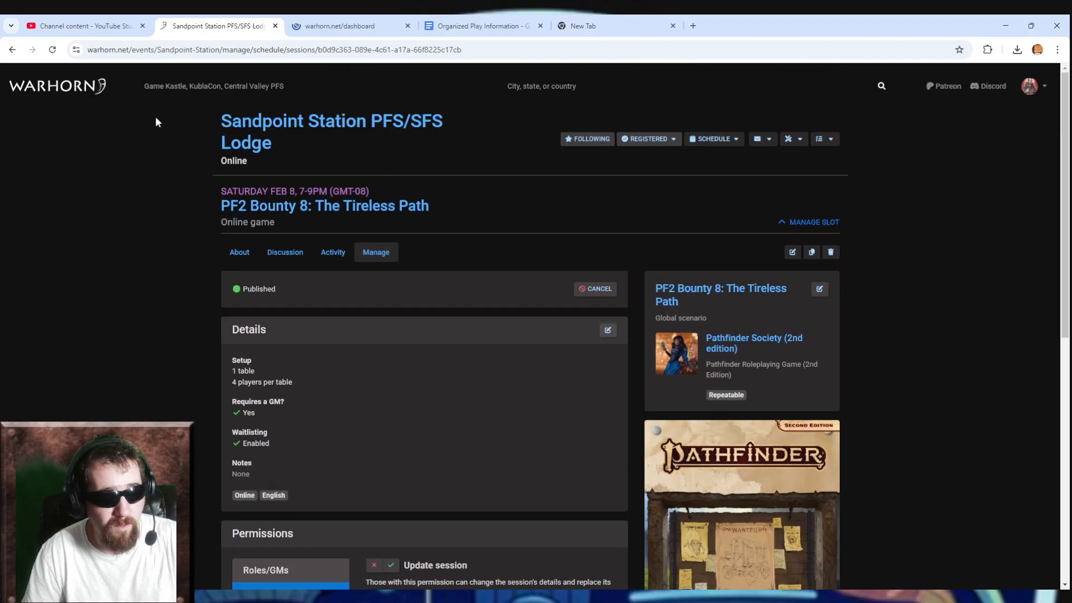
left_click(324, 25)
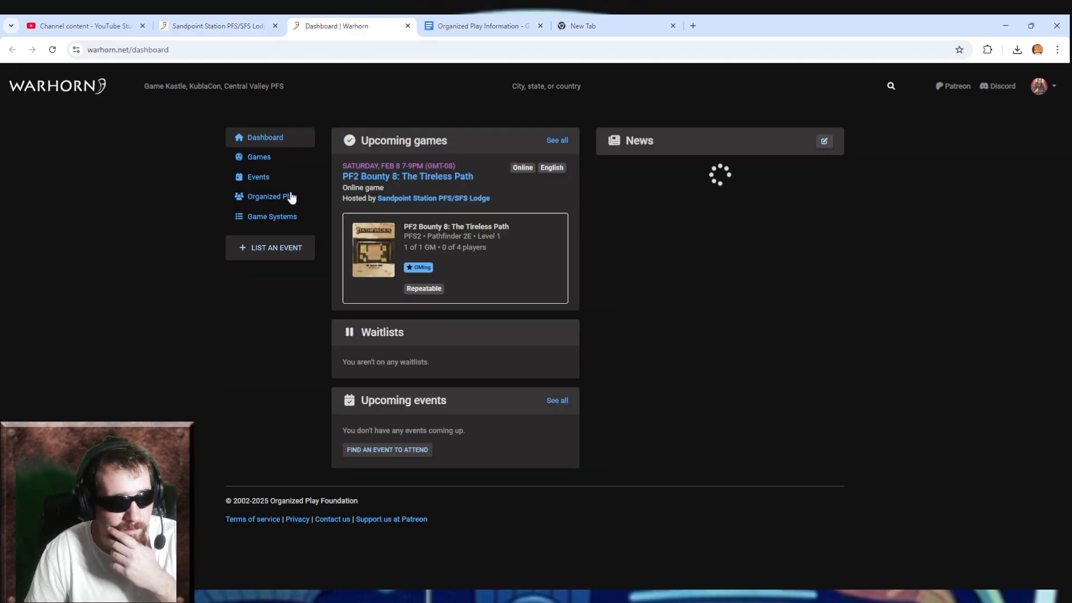
Open the public game listings and look for the PF2 Bounty 8: The Tireless Path session among today's games
left_click(261, 158)
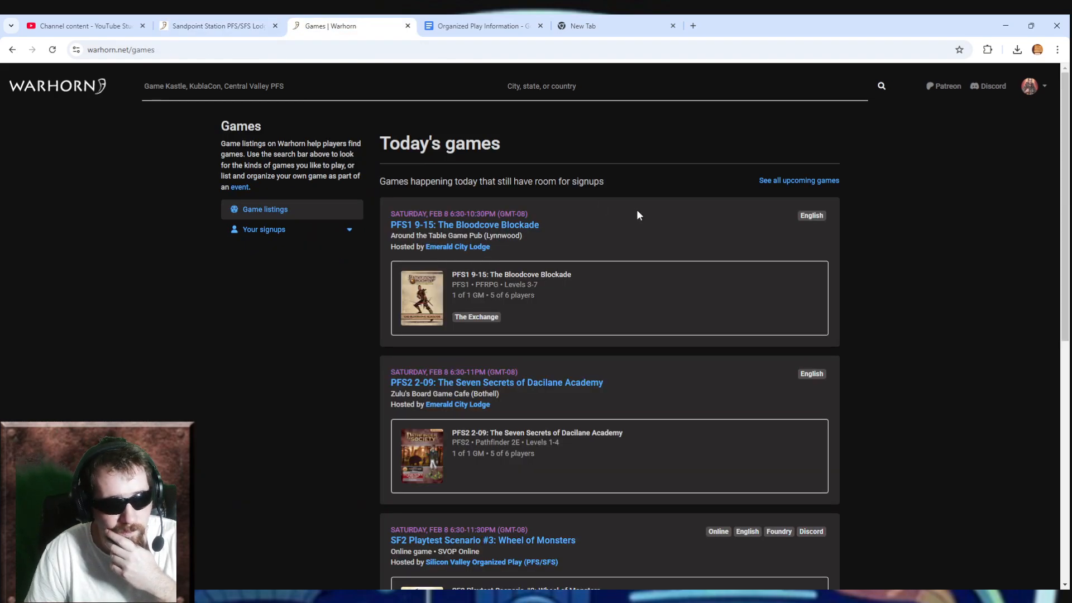
scroll(564, 334, "down", 8)
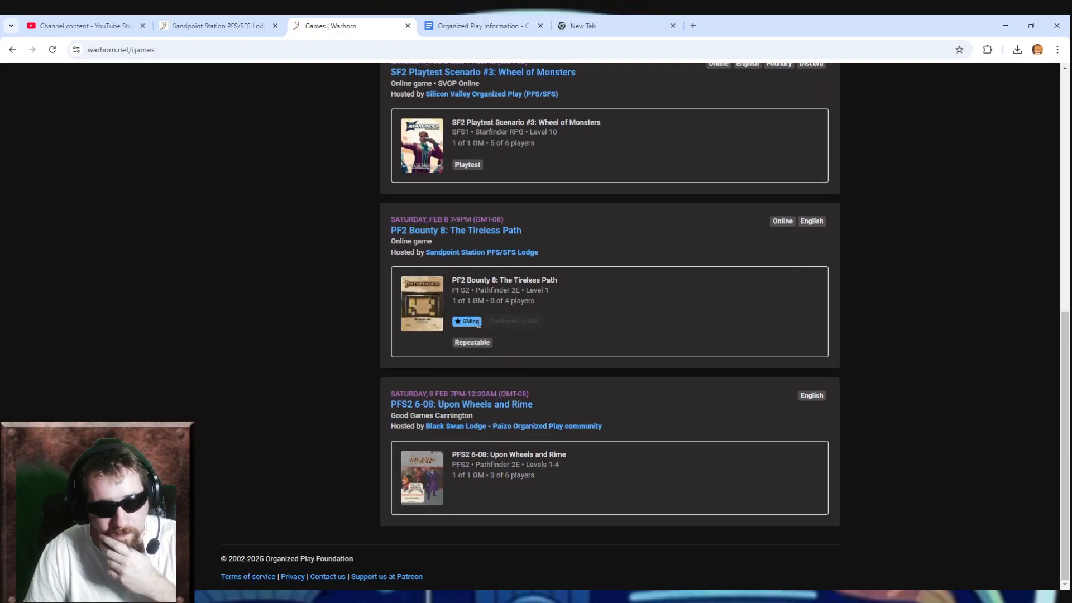
scroll(520, 315, "up", 3)
scroll(527, 324, "down", 2)
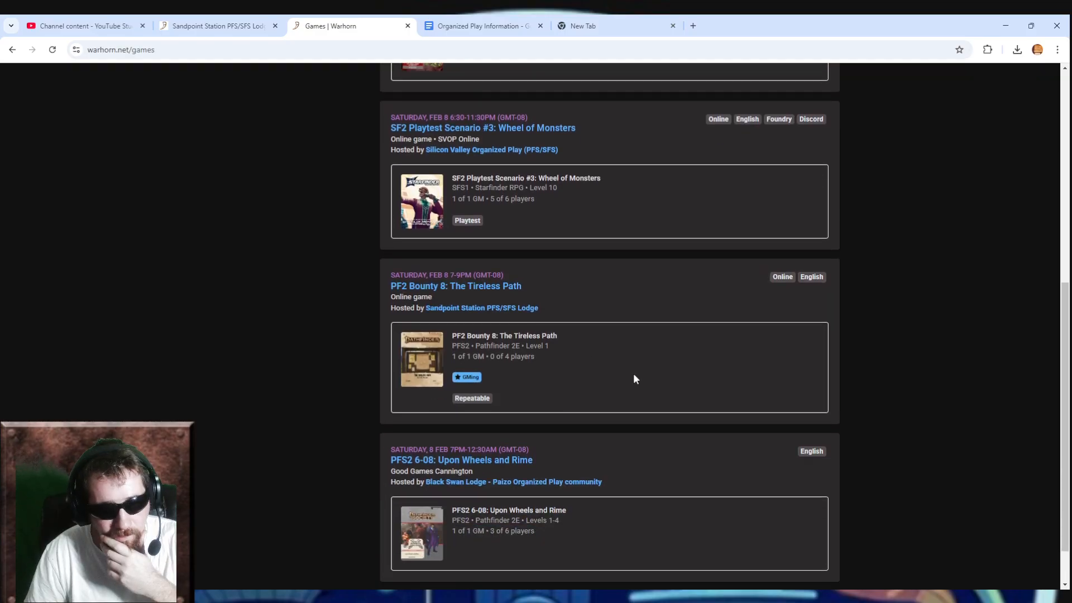
scroll(474, 343, "up", 6)
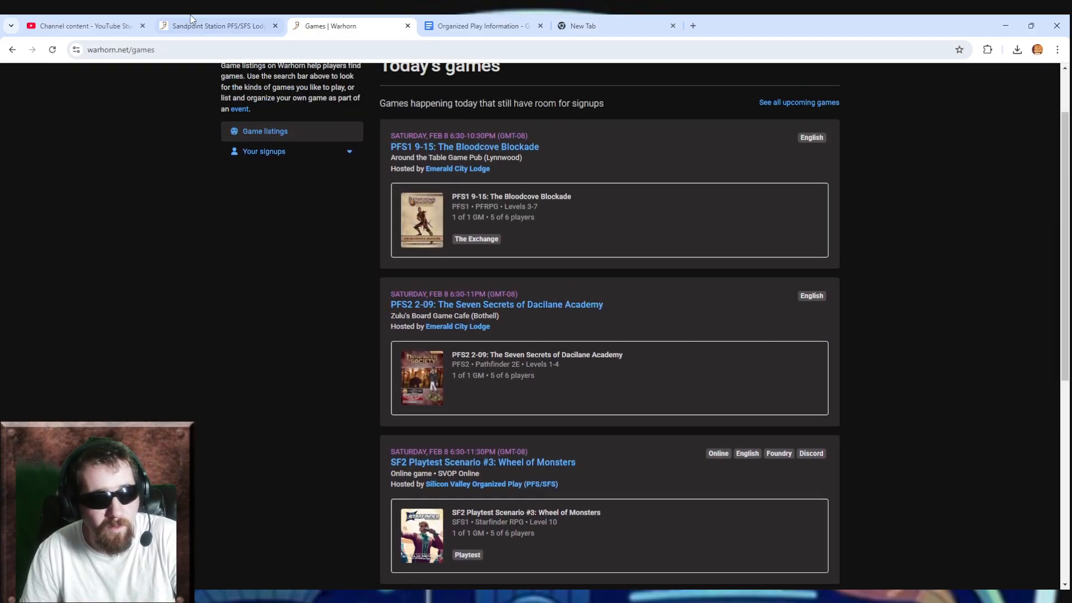
Return to the session's management page and review its schedule, details, permissions, GM, player and link sections
left_click(221, 26)
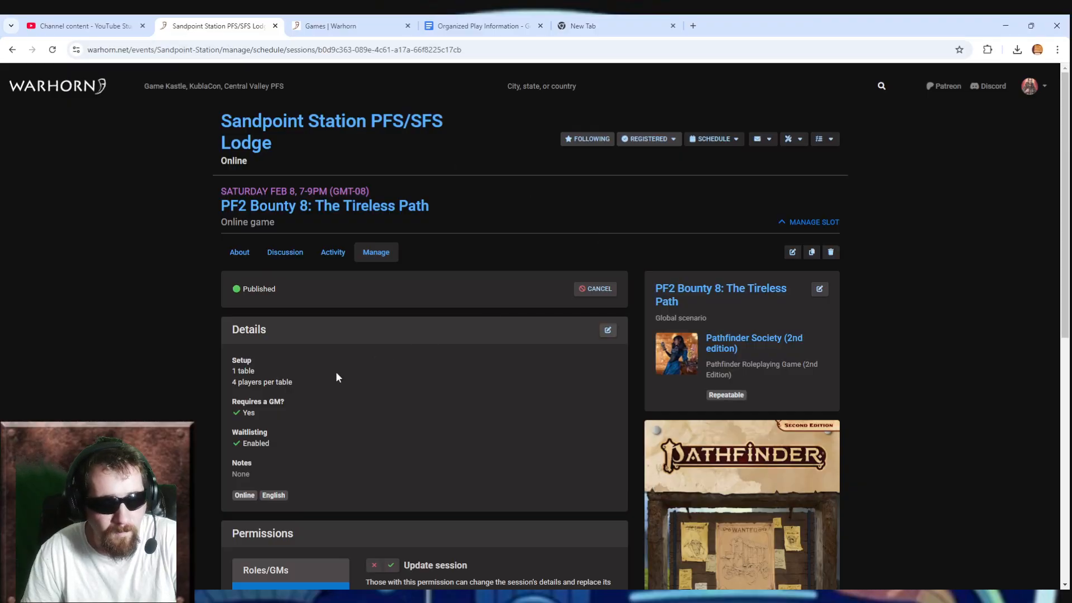
scroll(577, 391, "down", 3)
scroll(464, 304, "up", 3)
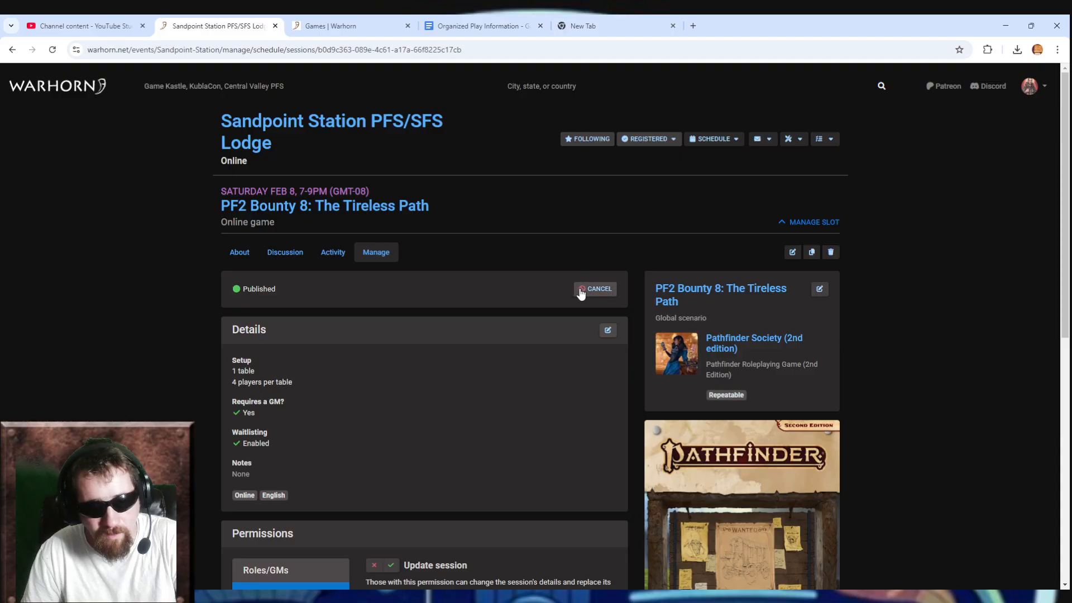
scroll(570, 328, "down", 3)
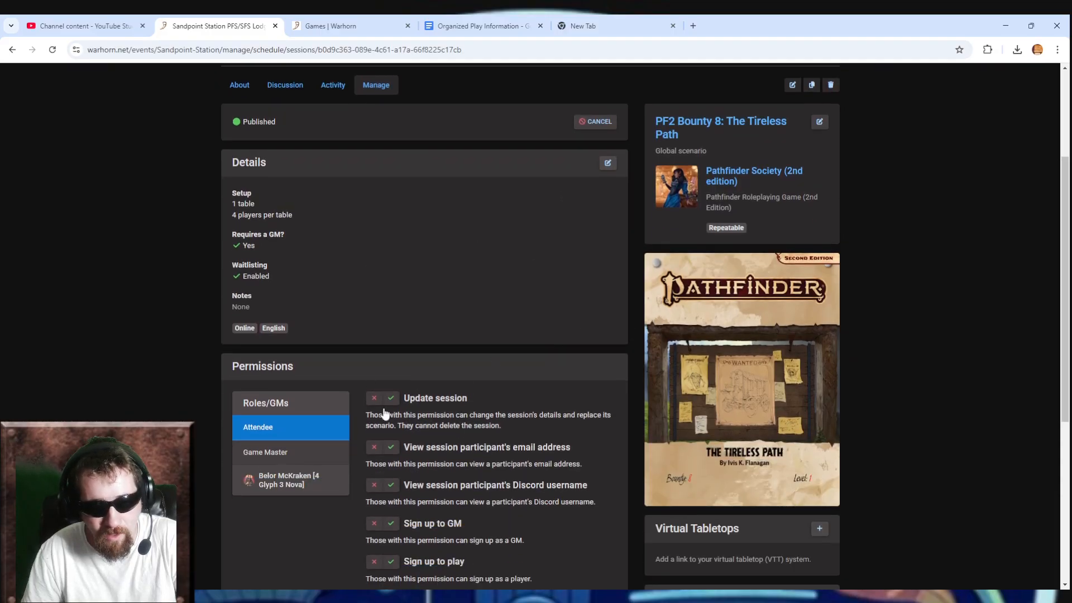
scroll(480, 411, "up", 3)
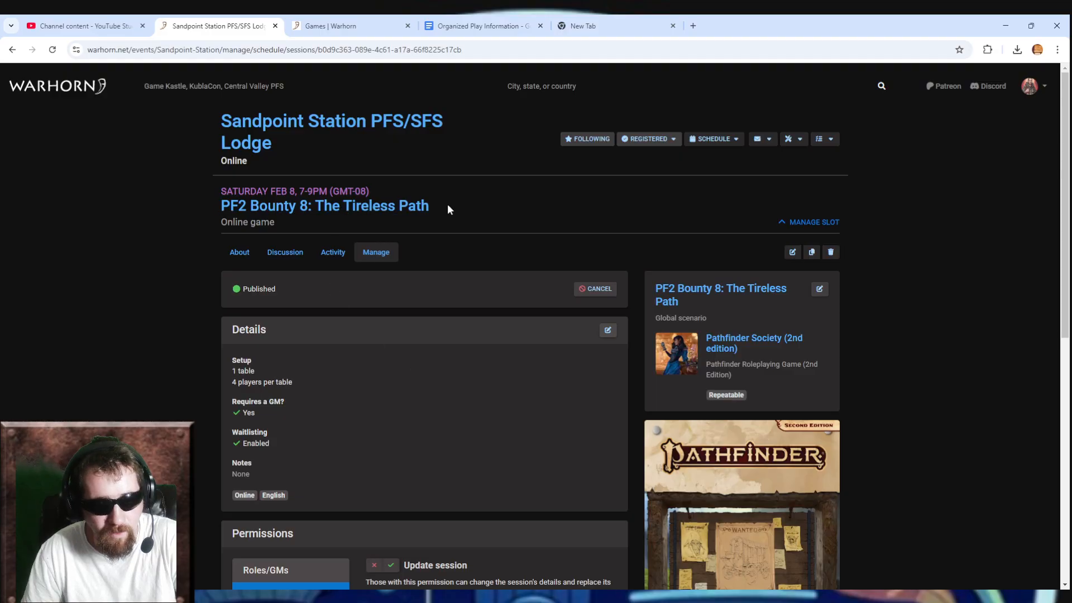
scroll(453, 267, "down", 3)
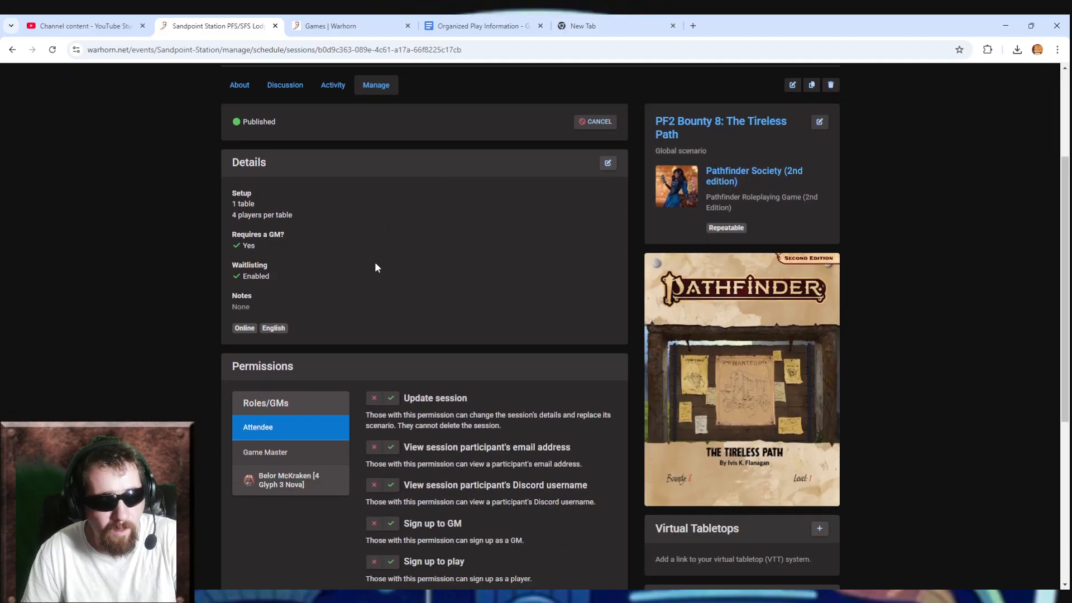
scroll(377, 290, "down", 3)
scroll(383, 328, "up", 6)
scroll(383, 363, "down", 6)
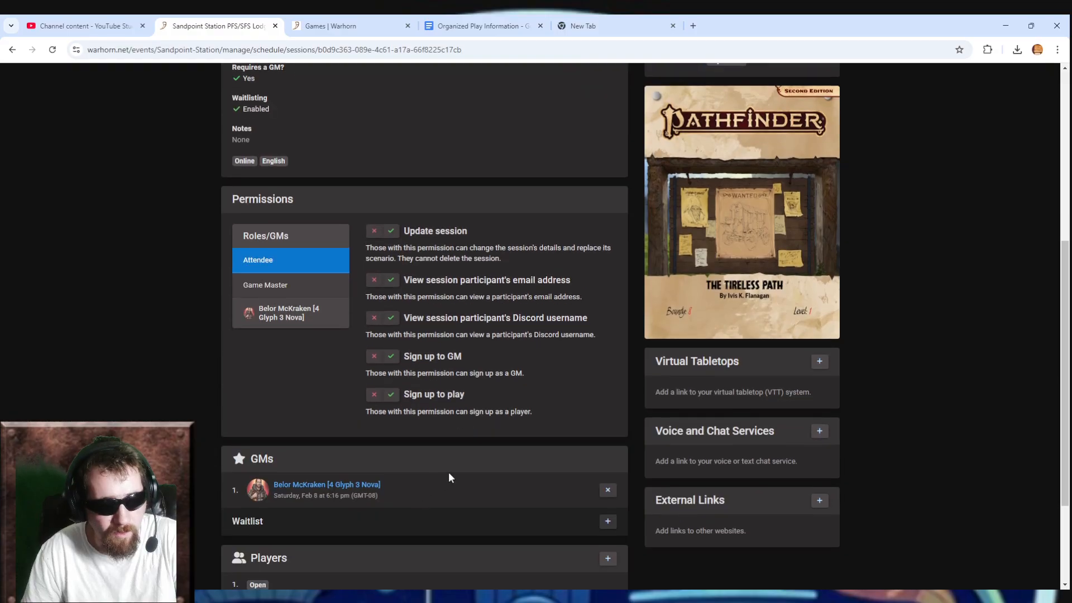
scroll(452, 430, "up", 4)
scroll(577, 356, "up", 2)
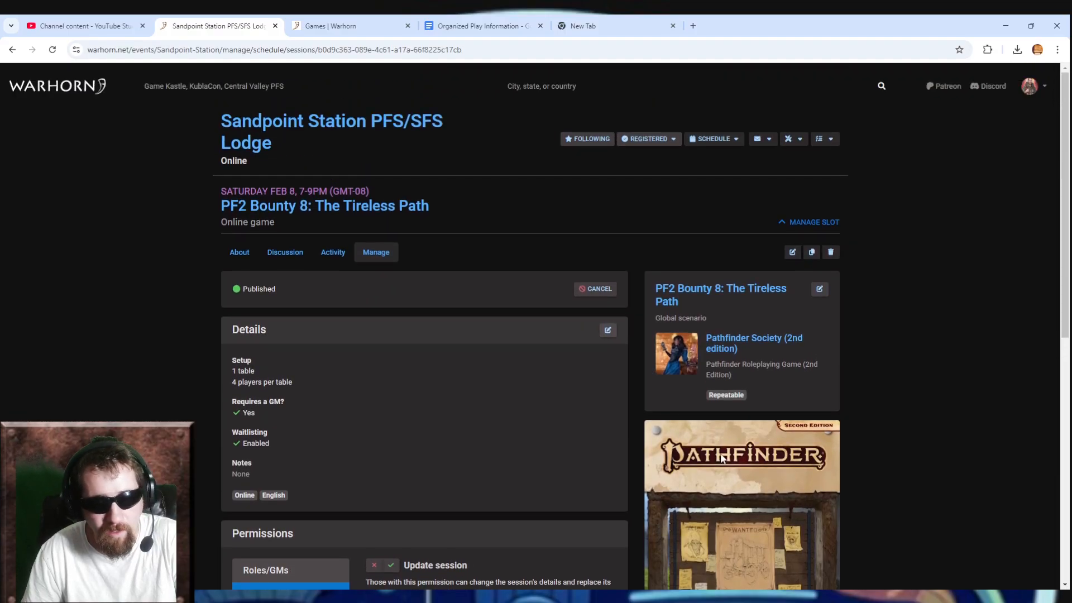
scroll(581, 360, "down", 2)
scroll(587, 370, "up", 1)
scroll(588, 371, "up", 1)
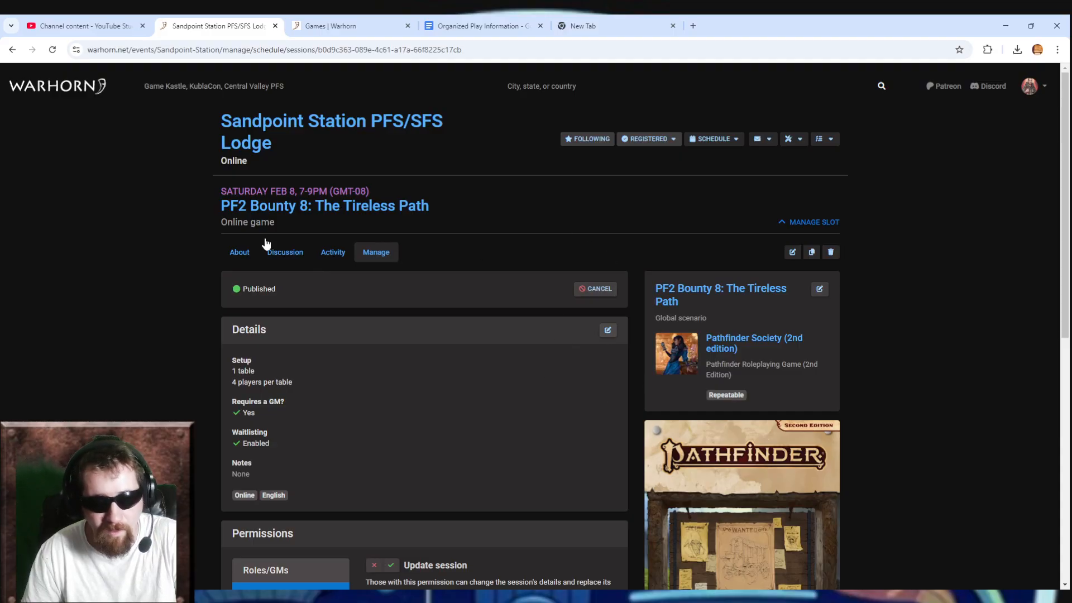
mouse_move(300, 191)
left_mouse_down()
mouse_move(333, 191)
mouse_move(268, 191)
mouse_move(320, 191)
left_mouse_up()
left_click(606, 233)
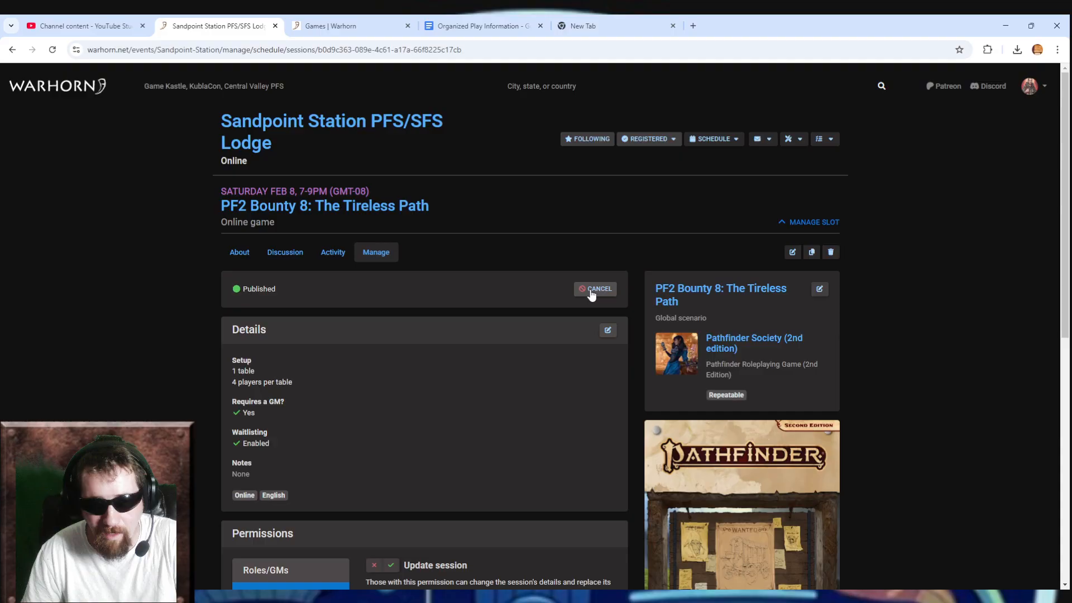
scroll(615, 364, "down", 8)
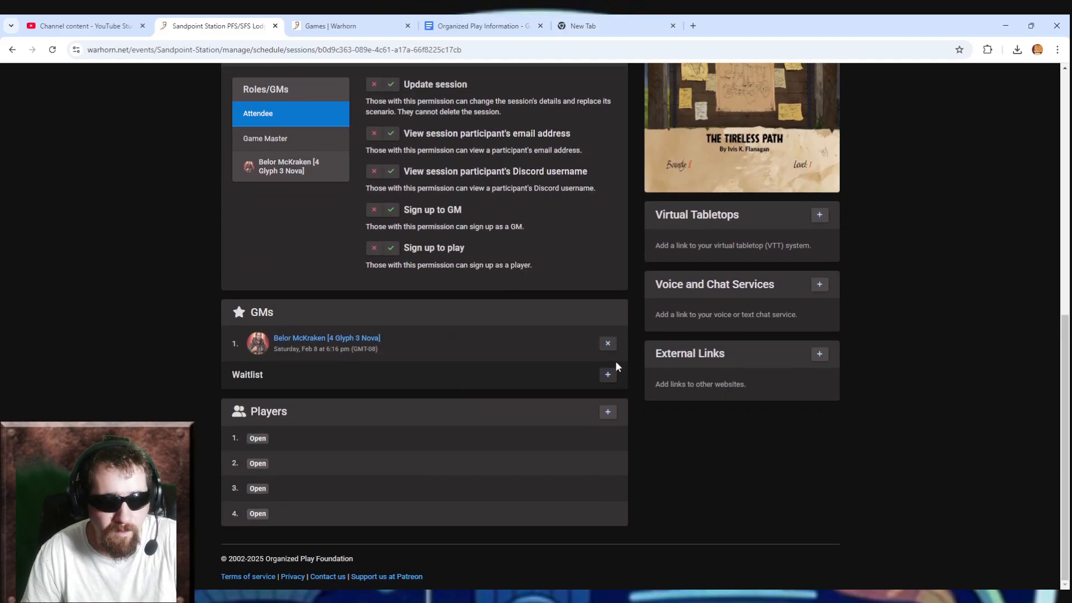
scroll(606, 349, "up", 5)
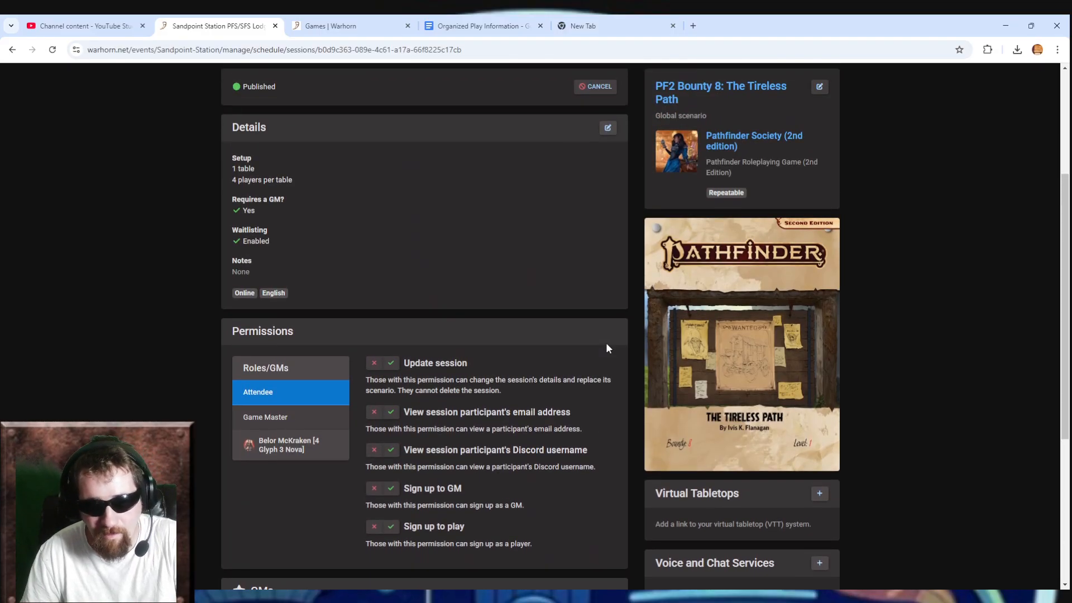
scroll(605, 343, "down", 4)
scroll(607, 345, "up", 4)
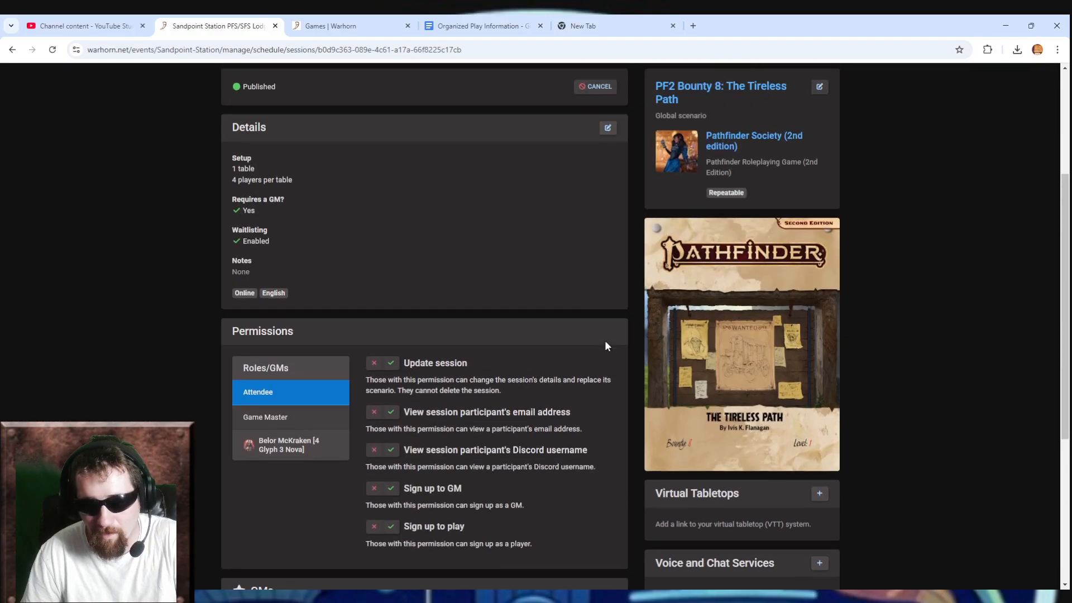
scroll(436, 310, "up", 4)
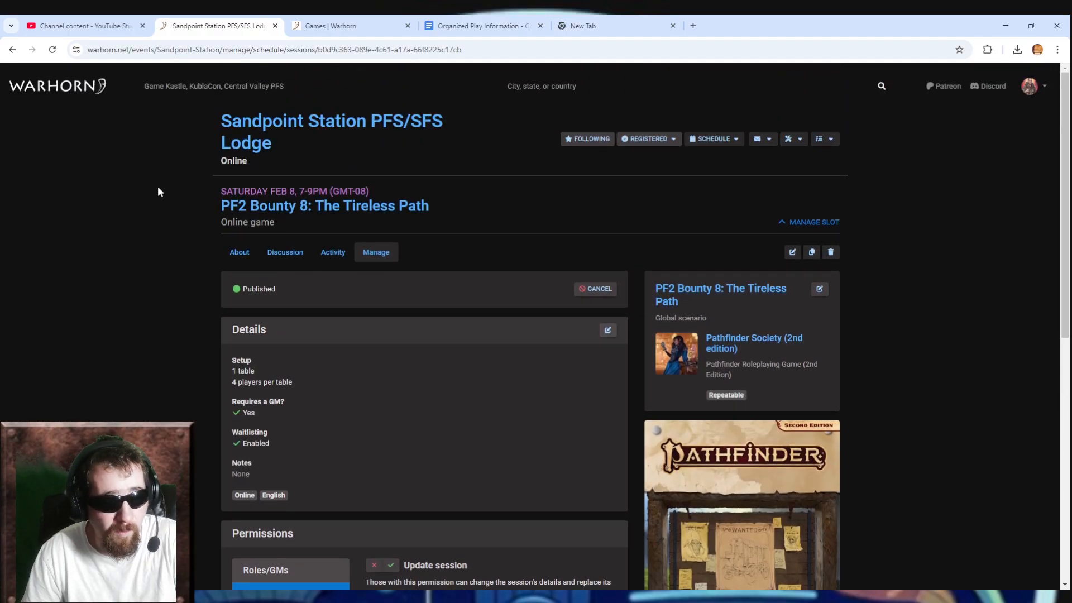